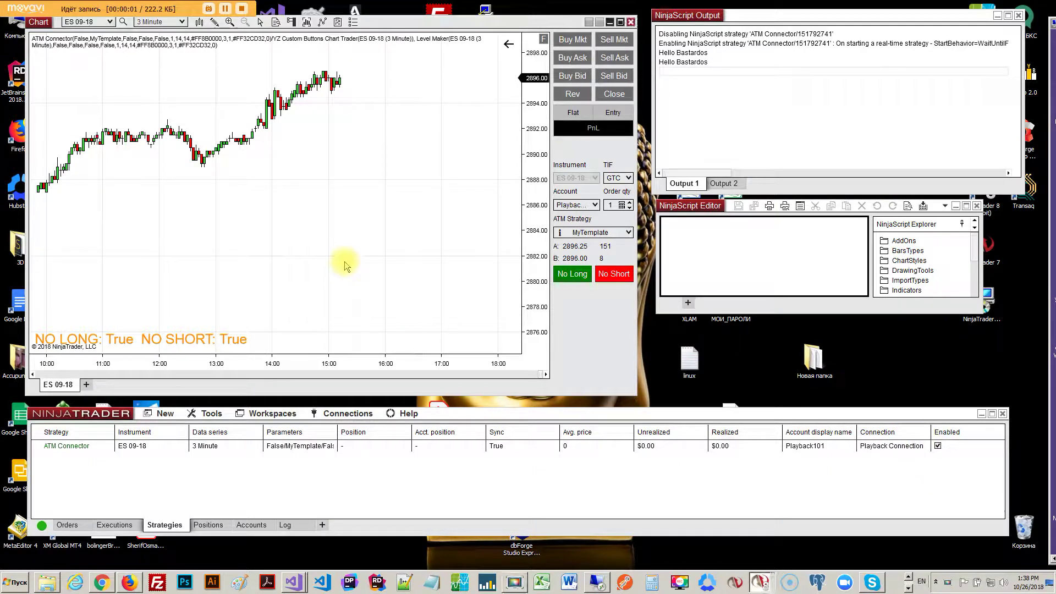
Step: Reload the chart's NinjaScript with F5 and confirm the warning with Yes
key("F5")
key("Return")
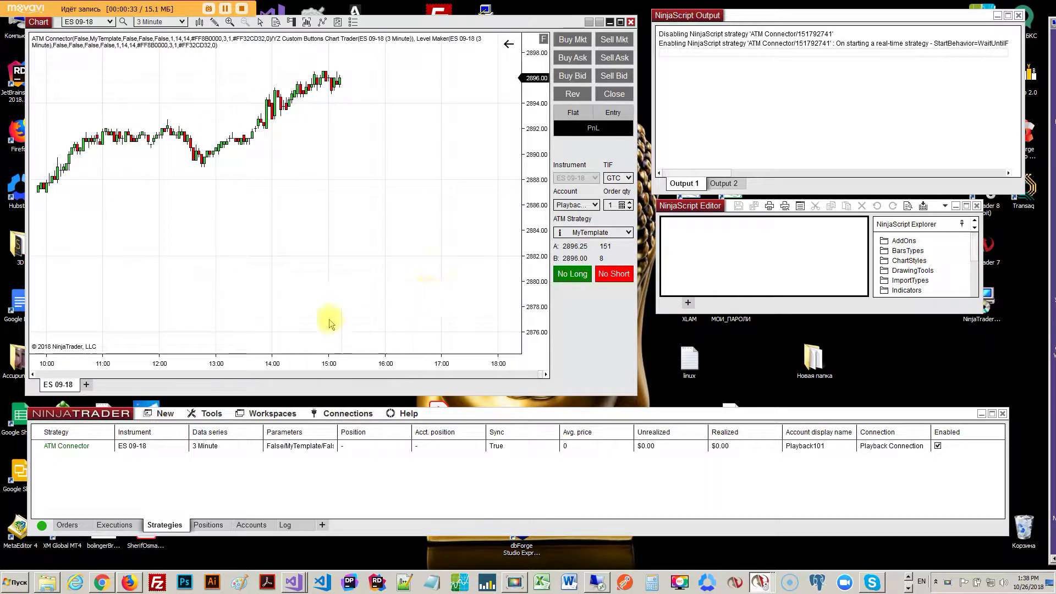
Step: Disable the ATM Connector strategy, nudge the chart window, then re-enable the strategy
left_click(939, 449)
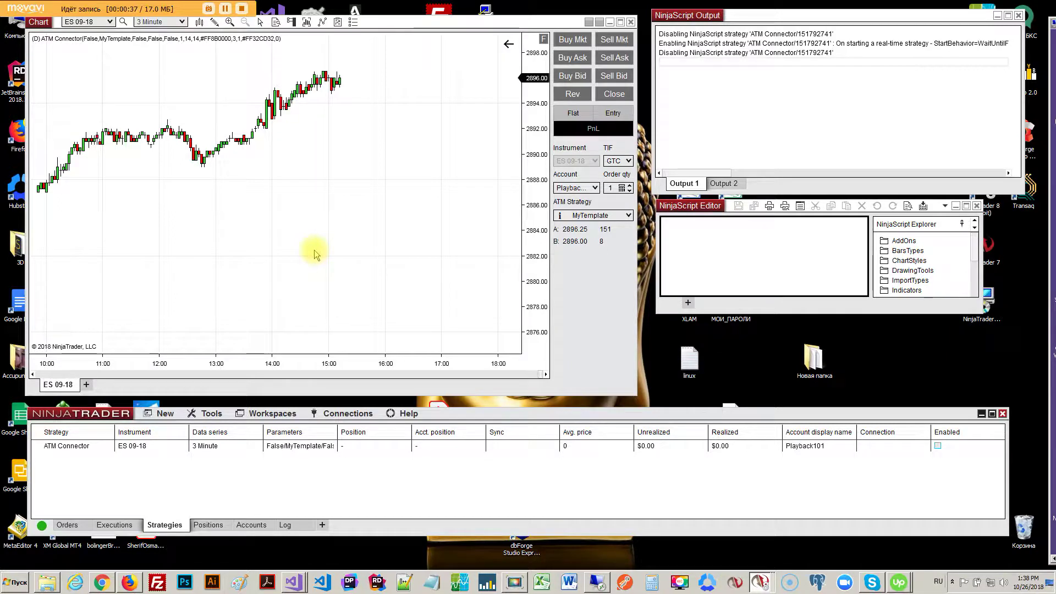
mouse_move(447, 27)
left_mouse_down()
mouse_move(434, 26)
mouse_move(447, 27)
left_mouse_up()
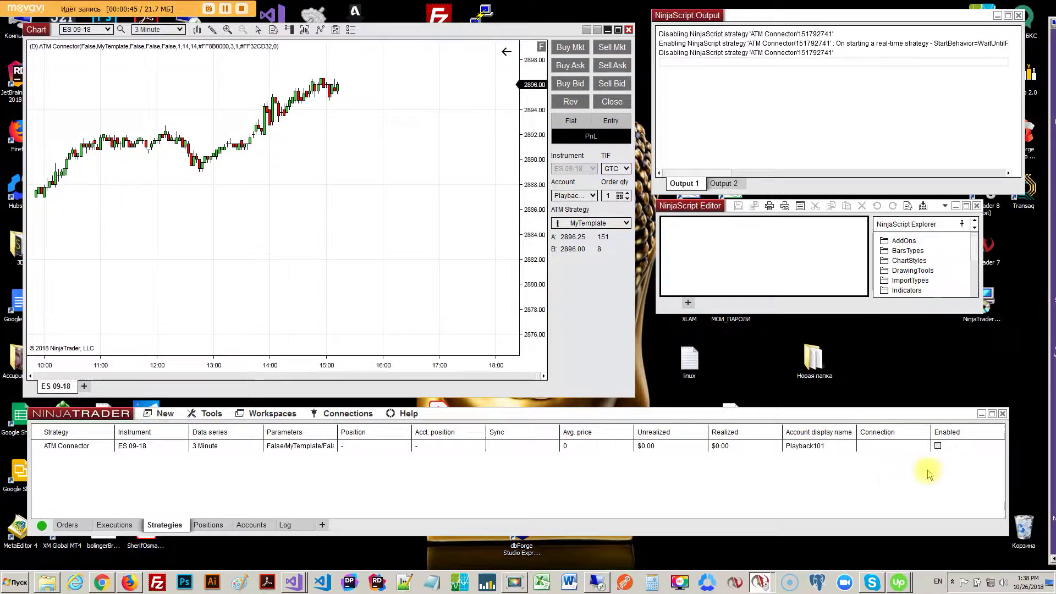
left_click(938, 446)
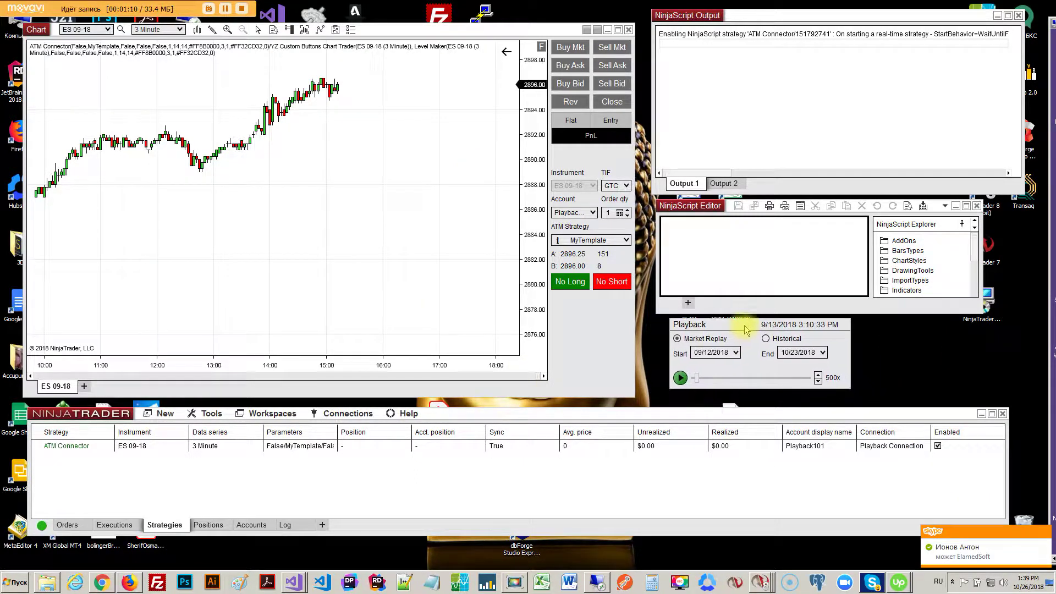
Step: Replay until a 1-lot long at 2896.25 with a 2892.50 stop opens, then disable ATM Connector
left_click(949, 557)
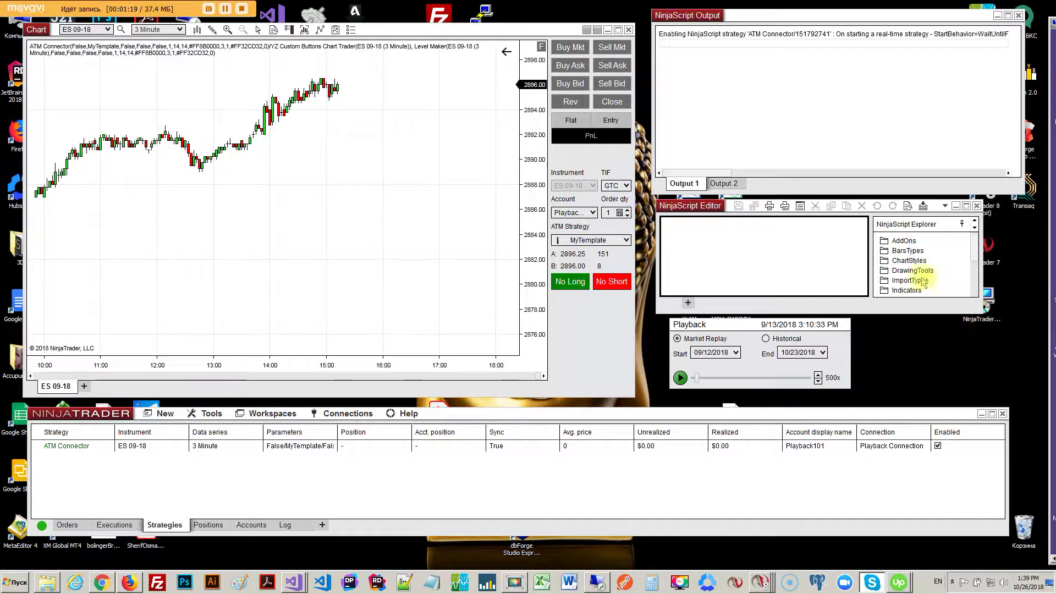
left_click(680, 378)
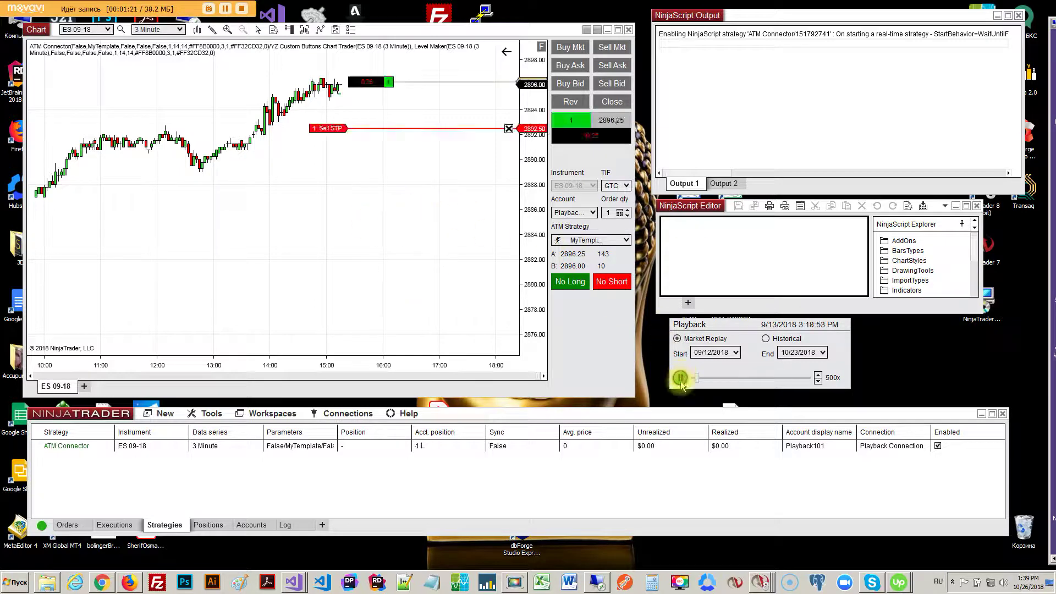
left_click(680, 377)
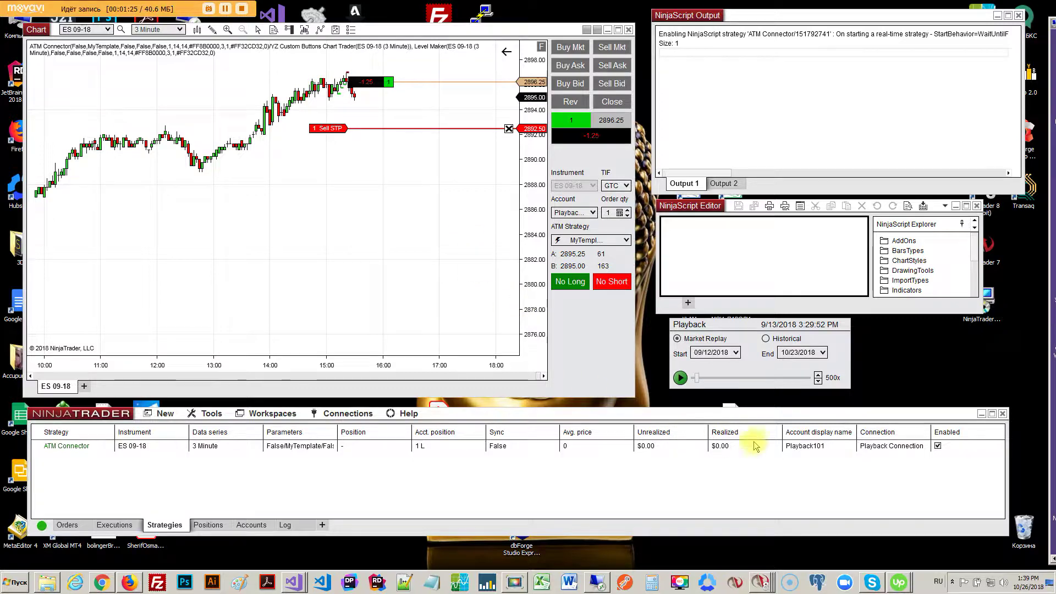
left_click(938, 445)
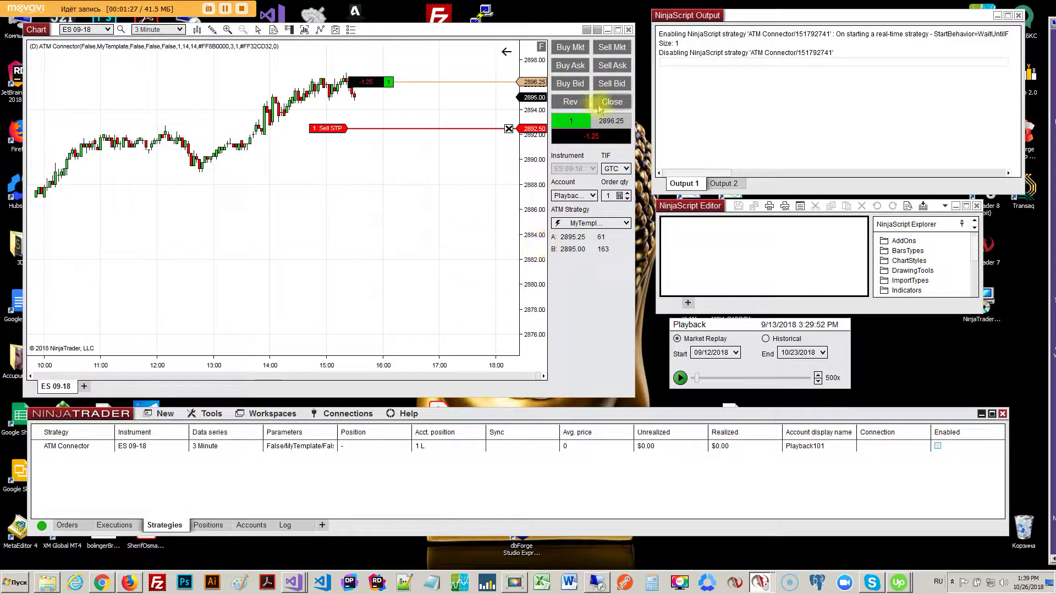
Step: Check the chart's indicator settings without changes, then remove the ATM Connector strategy
right_click(332, 186)
left_click(378, 251)
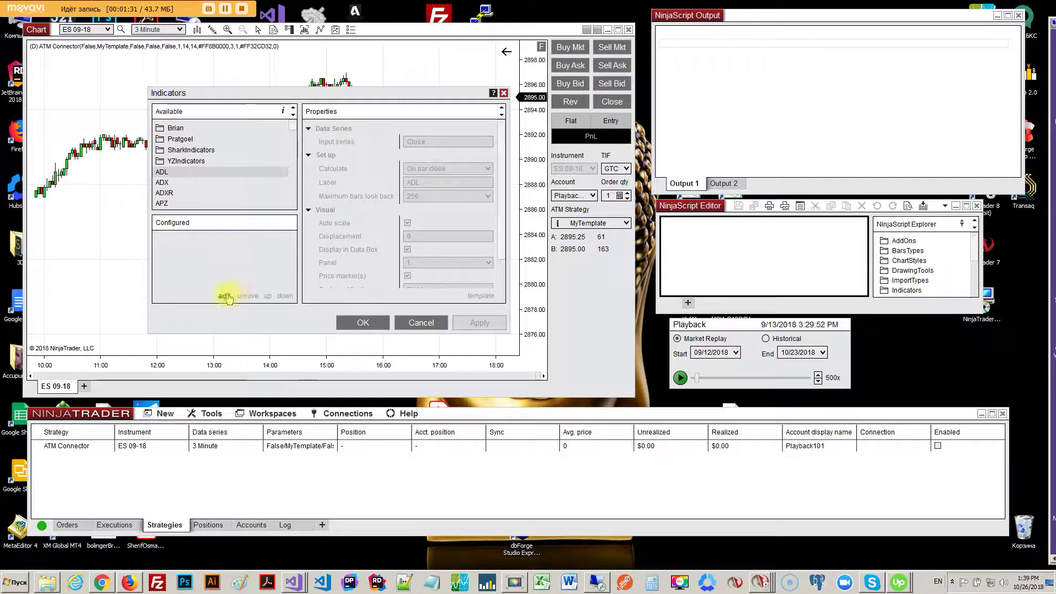
left_click(421, 323)
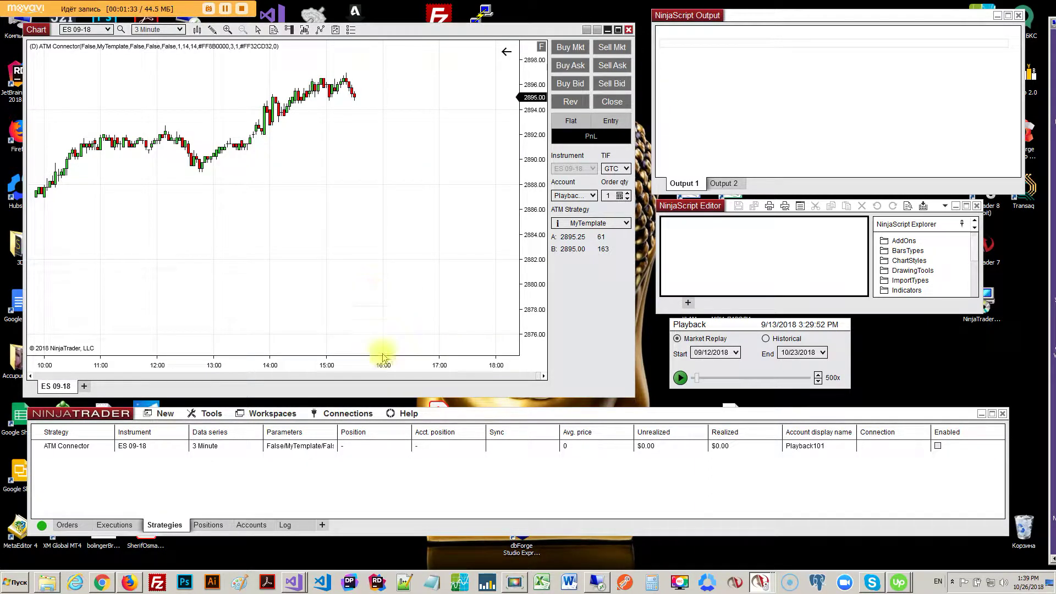
left_click(312, 447)
right_click(312, 447)
left_click(339, 291)
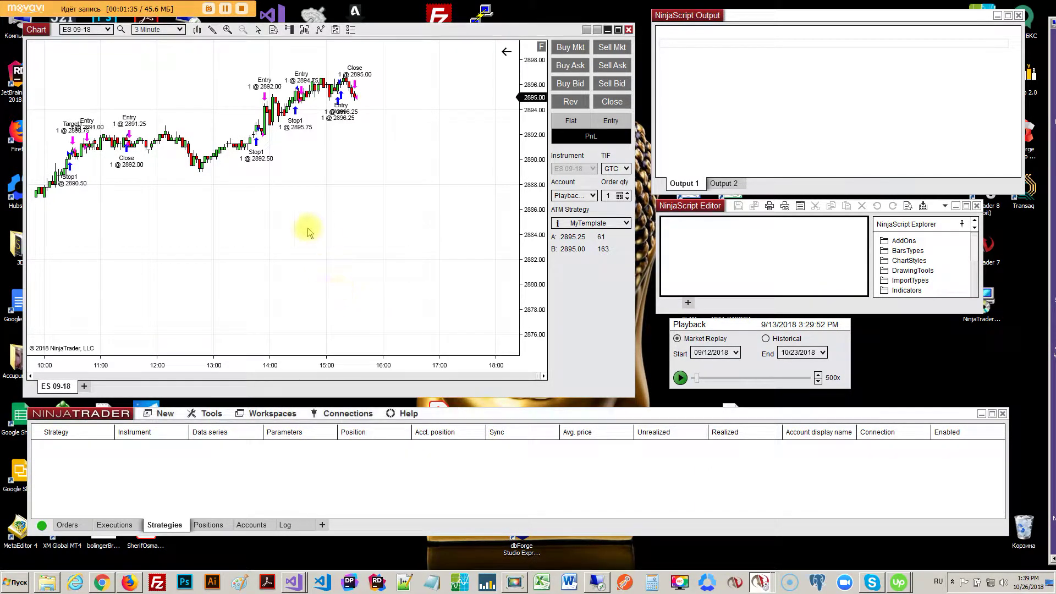
Step: Add ATM Connector back through the chart's Strategies dialog and enable it
right_click(309, 228)
left_click(361, 286)
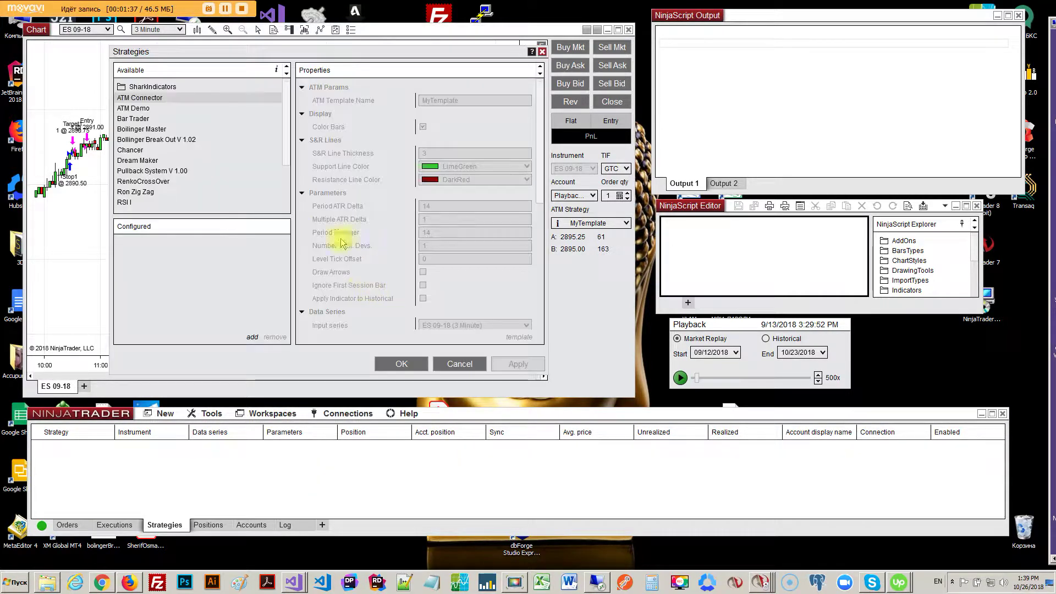
left_click_drag(286, 151, 283, 172)
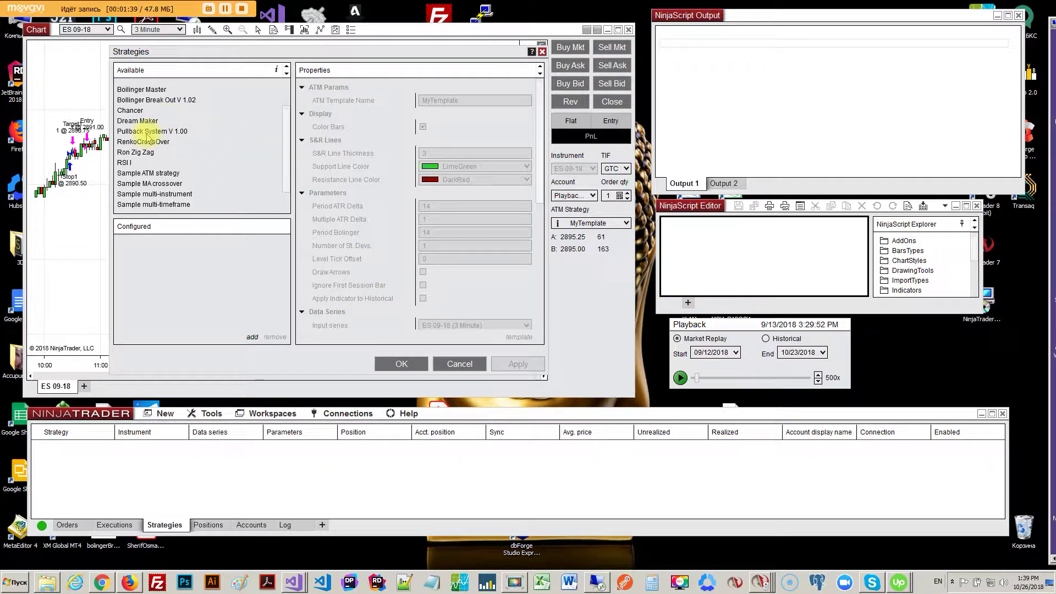
scroll(182, 104, "up", 3)
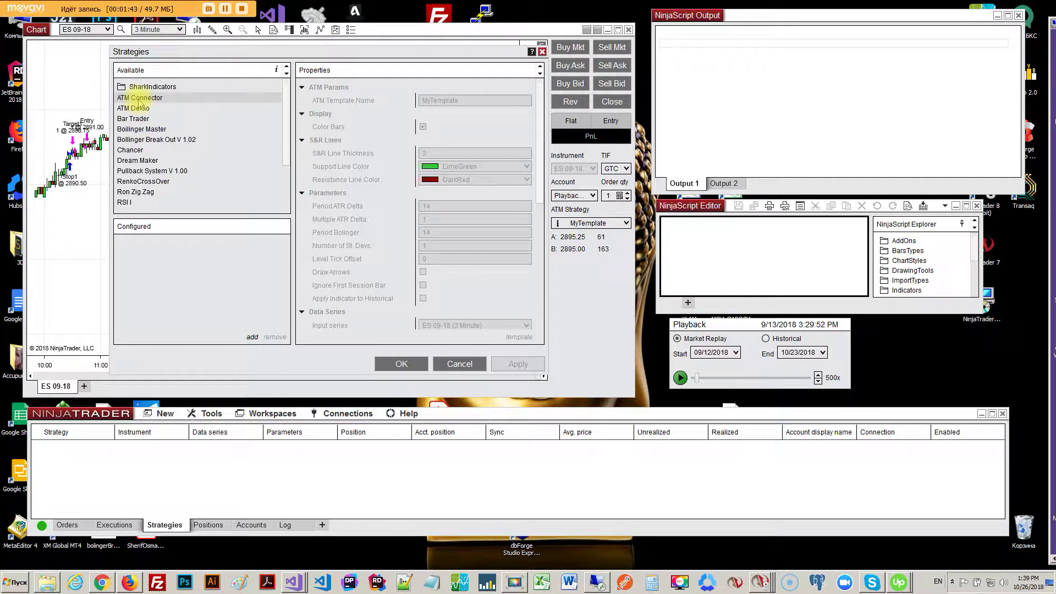
double_click(139, 103)
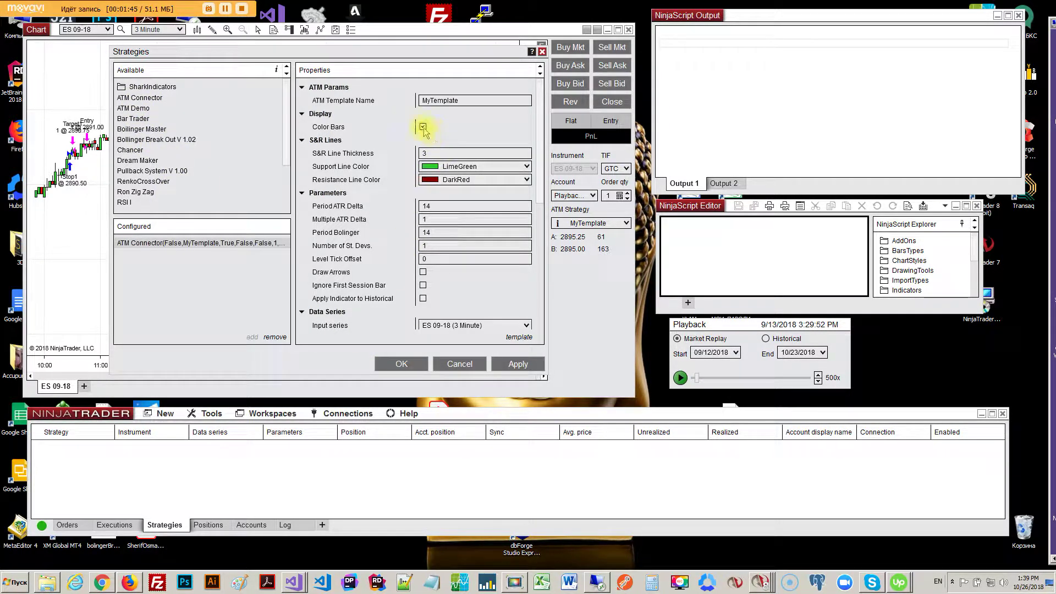
left_click(402, 364)
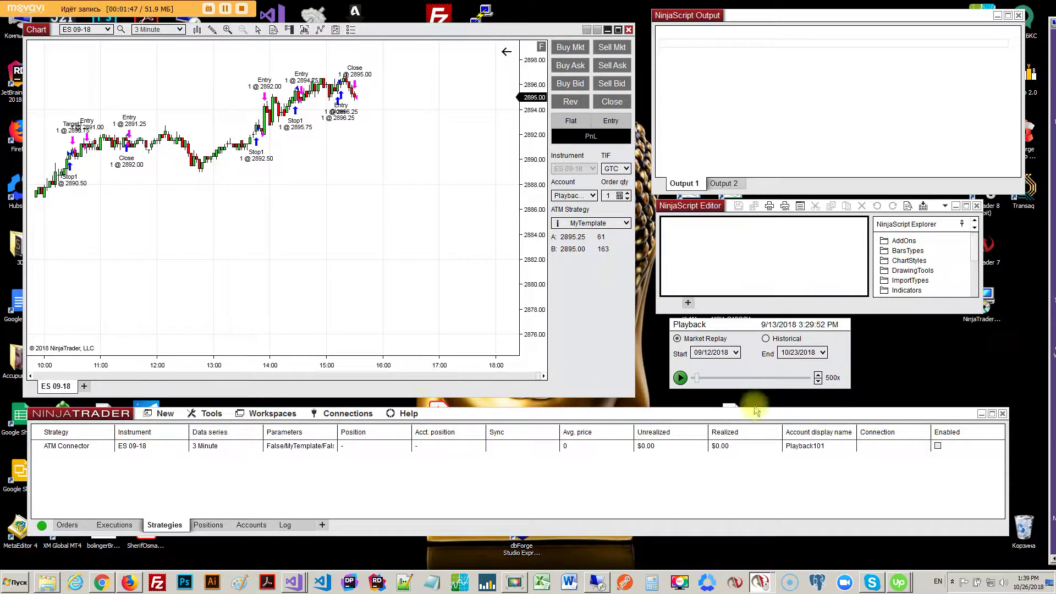
left_click(939, 447)
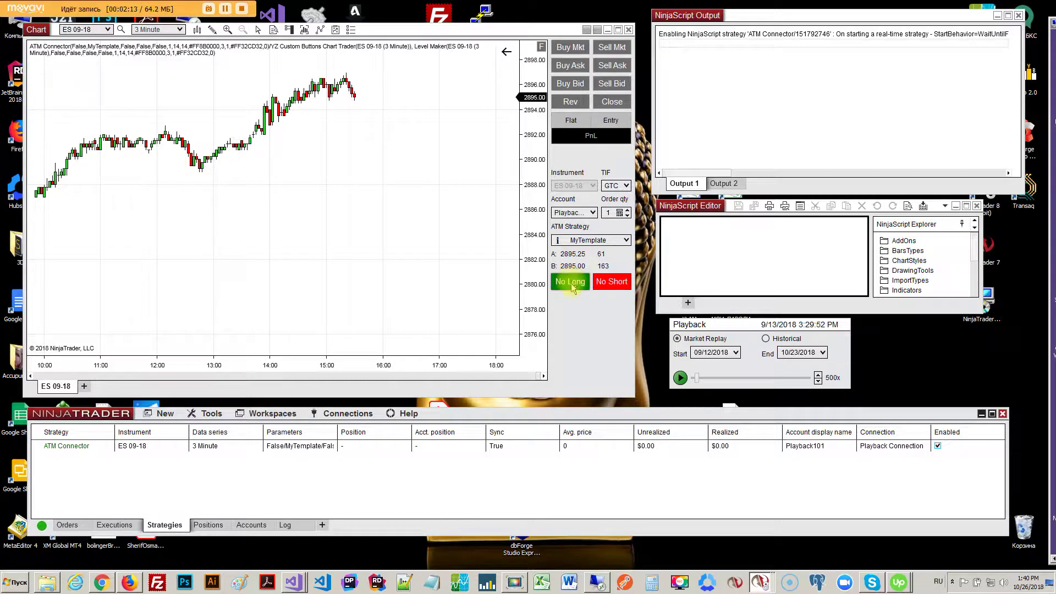
Step: Reload the chart's NinjaScript with F5, confirm with Yes, then refresh the whole chart window
left_click(387, 270)
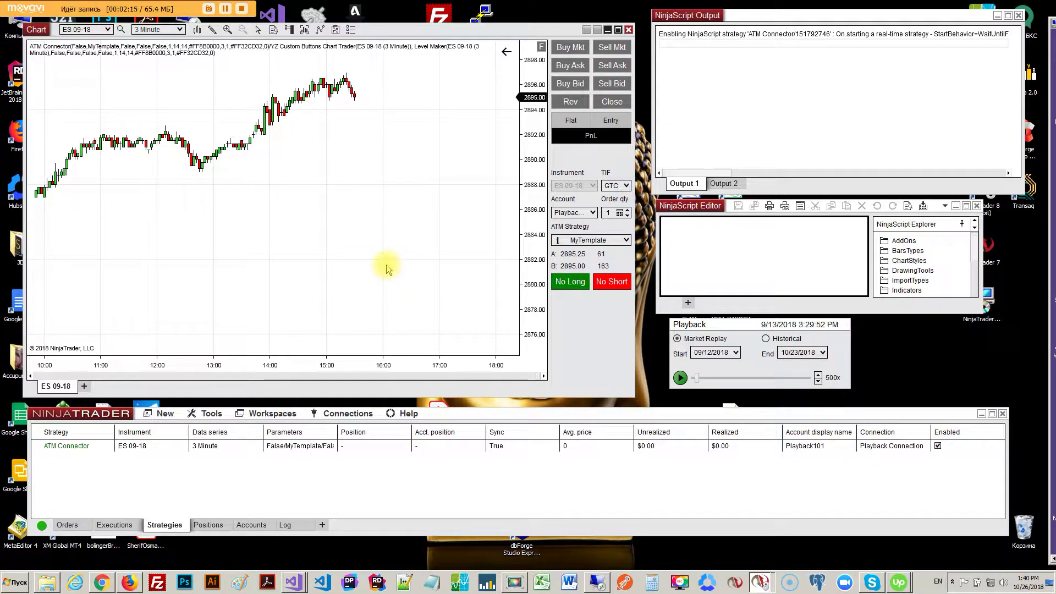
key("F5")
left_click(354, 229)
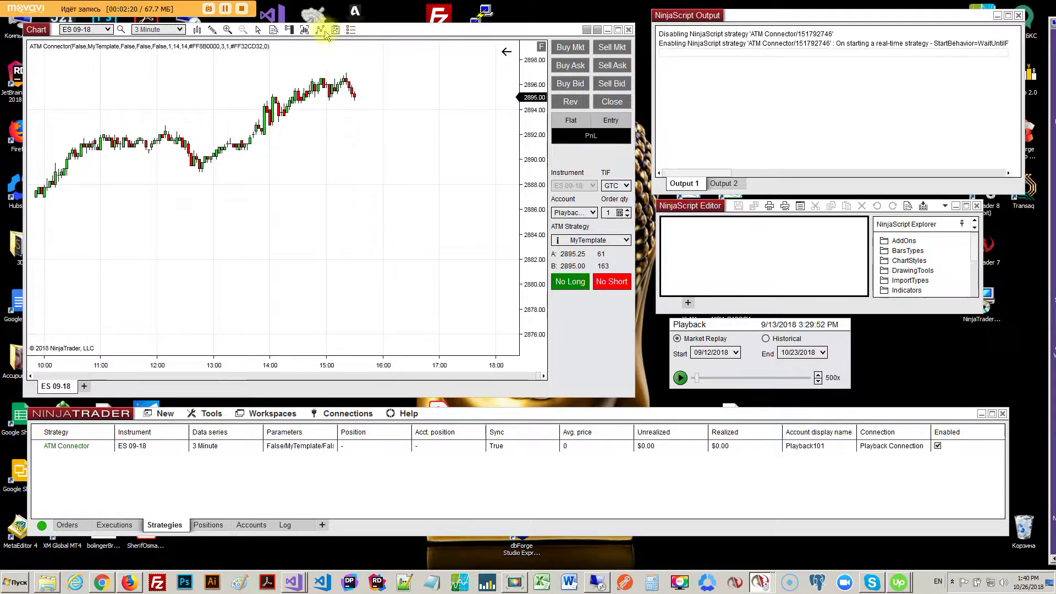
left_click(287, 30)
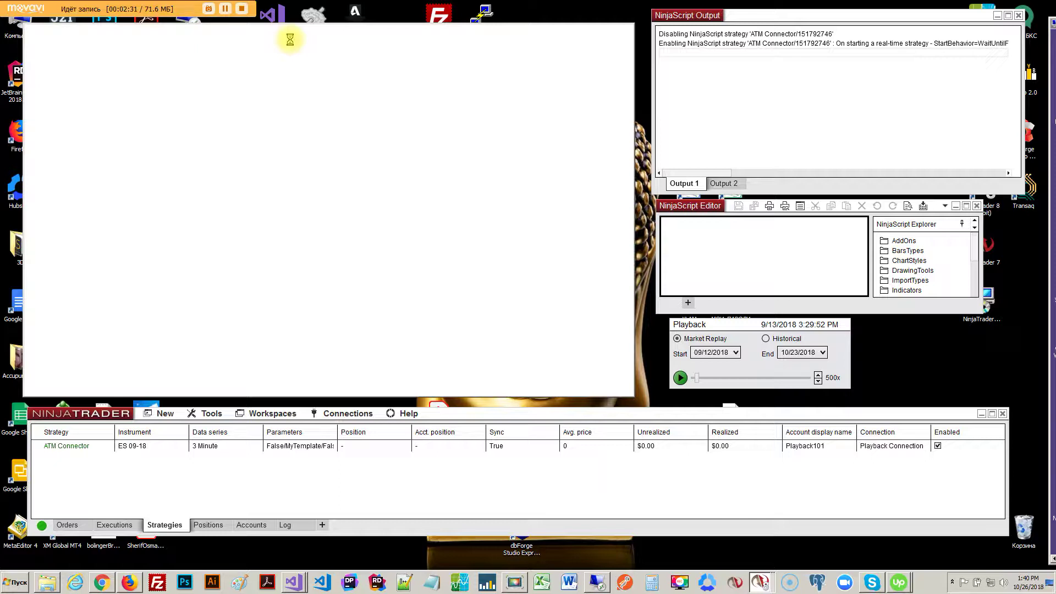
Step: Replay the market until the strategy enters a 1-lot long at 2898.50, then pause
left_click(289, 30)
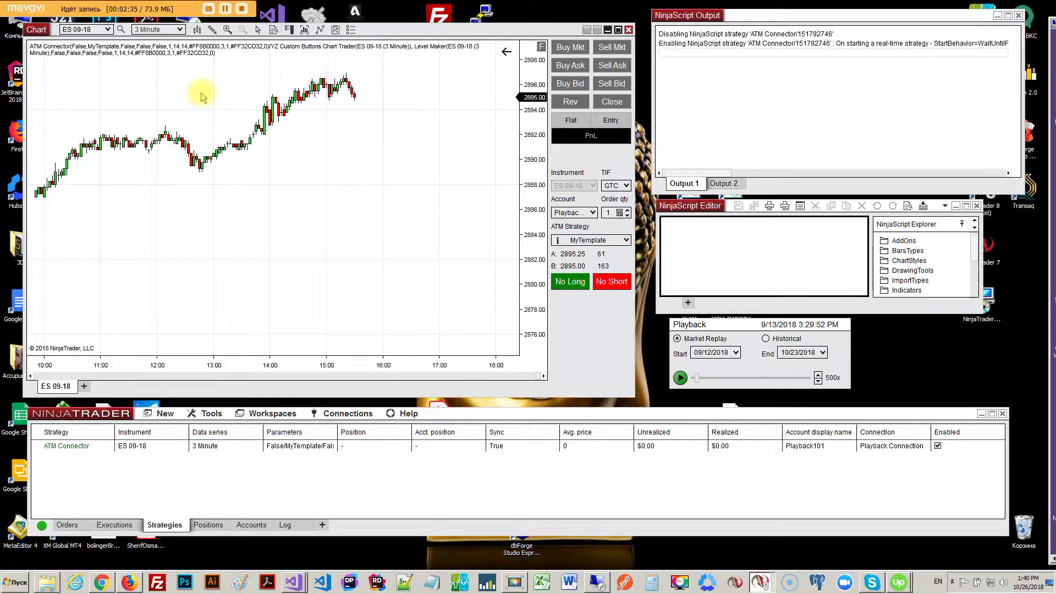
left_click(680, 377)
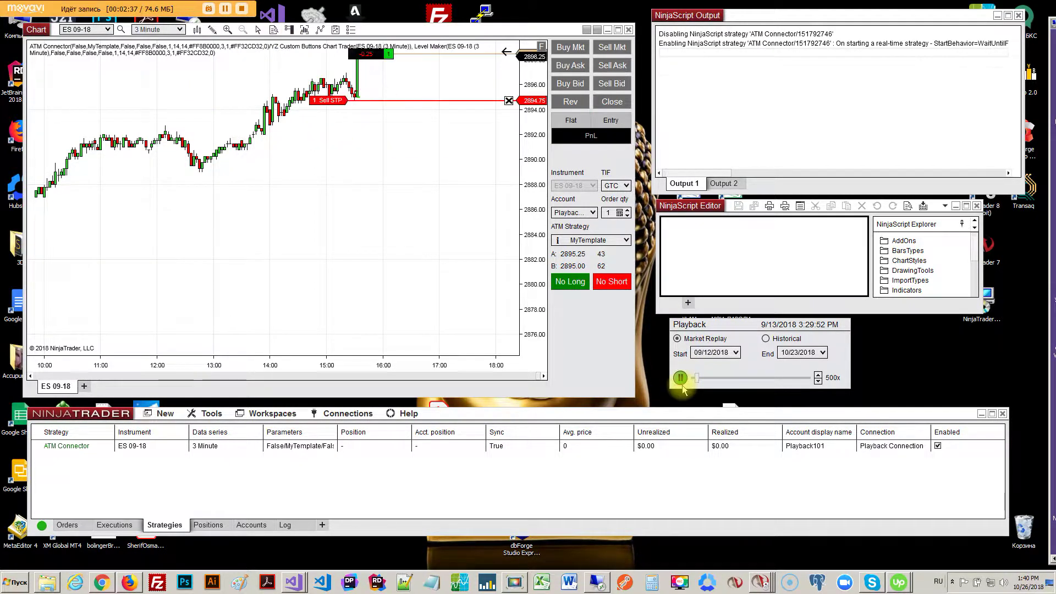
left_click(681, 378)
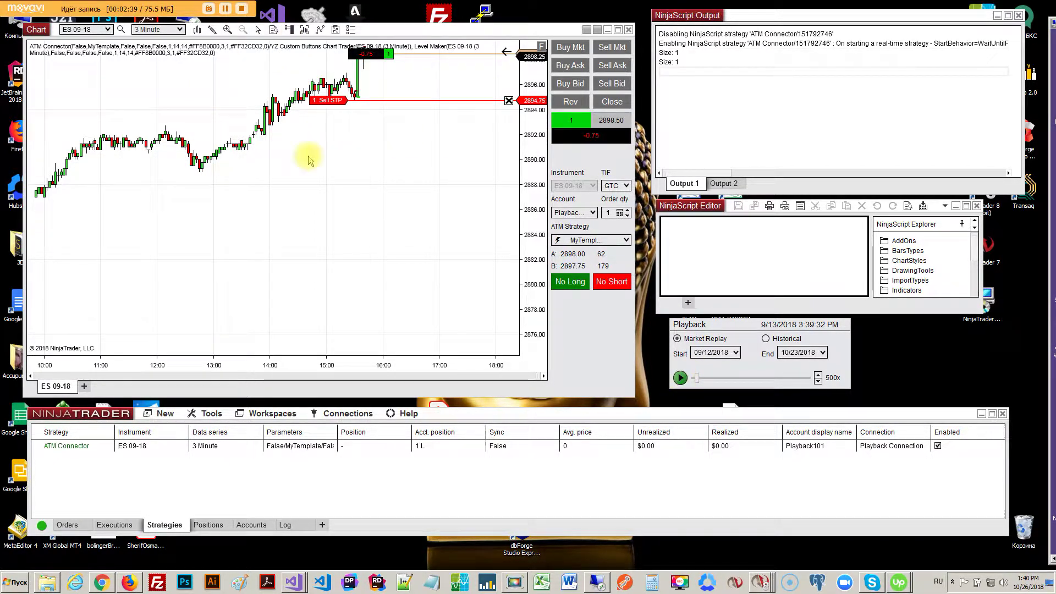
Step: Disable ATM Connector and flatten the long position with Close in Chart Trader
left_click(531, 142)
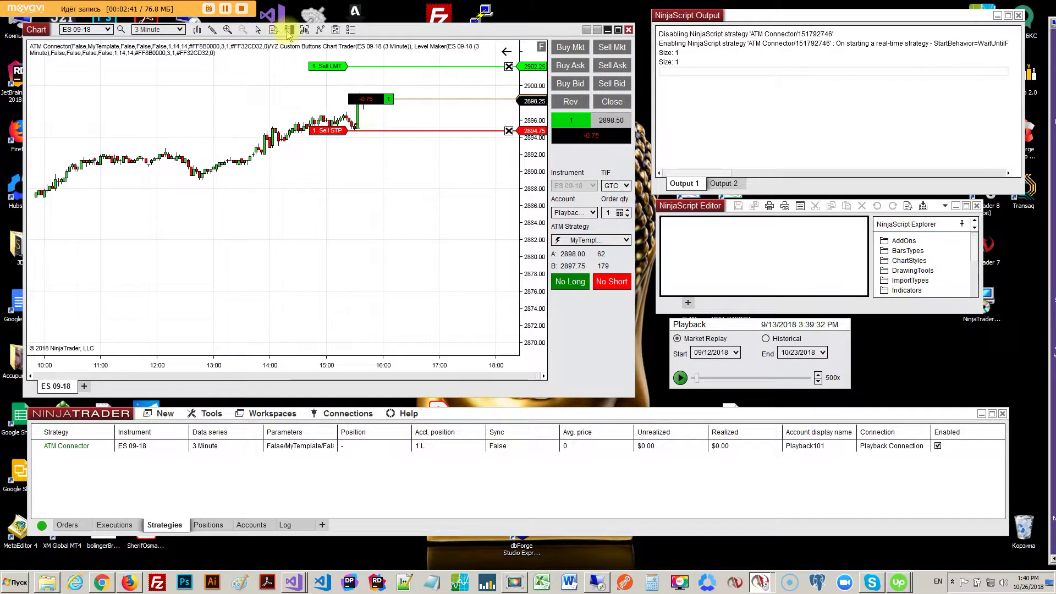
left_click(937, 446)
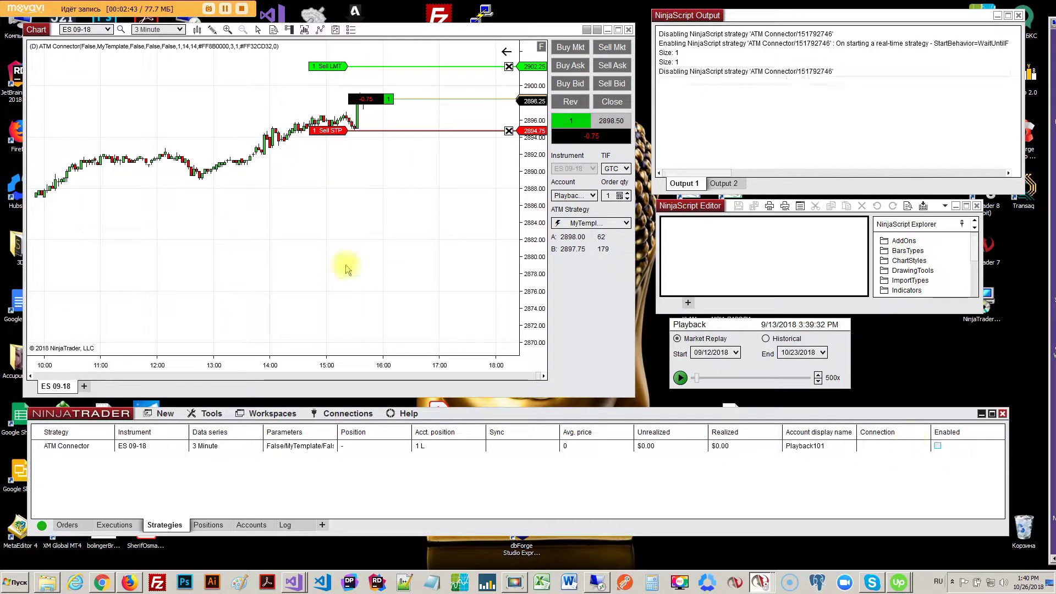
right_click(312, 216)
left_click(297, 239)
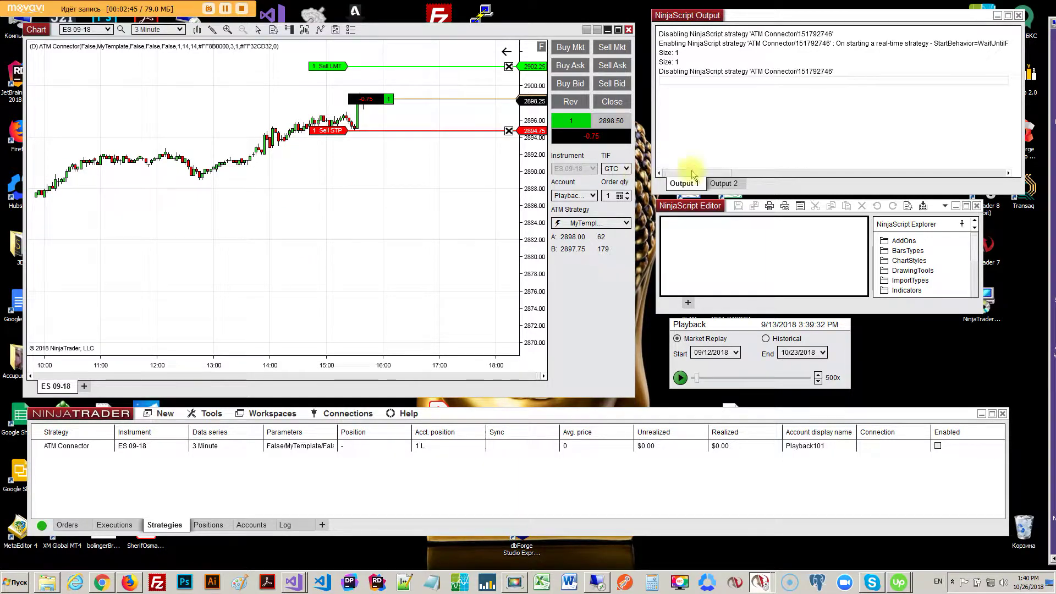
left_click(614, 101)
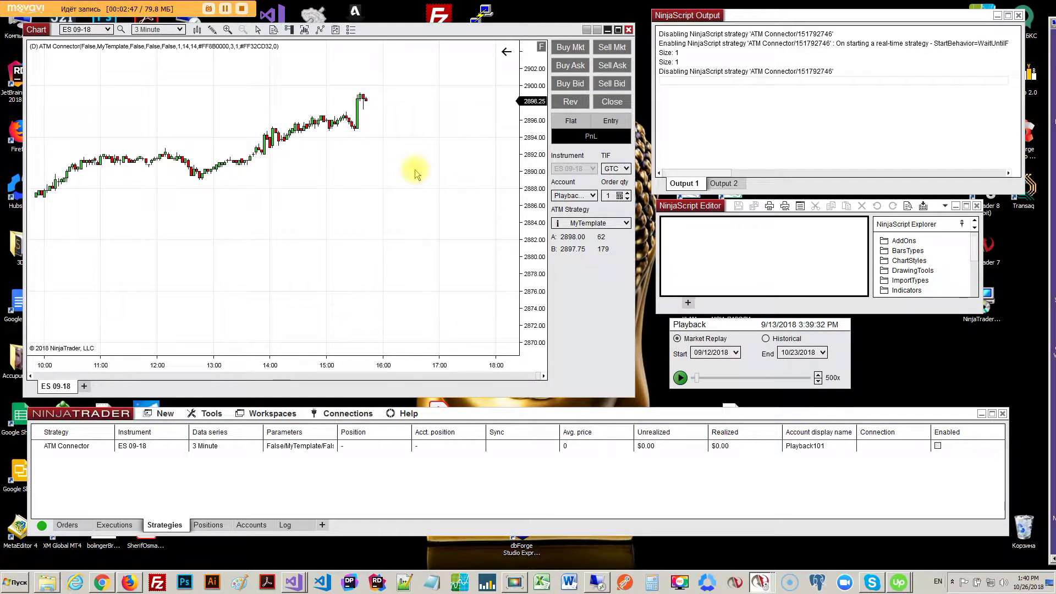
Step: Remove the ATM Connector strategy from the Strategies grid
left_click(328, 448)
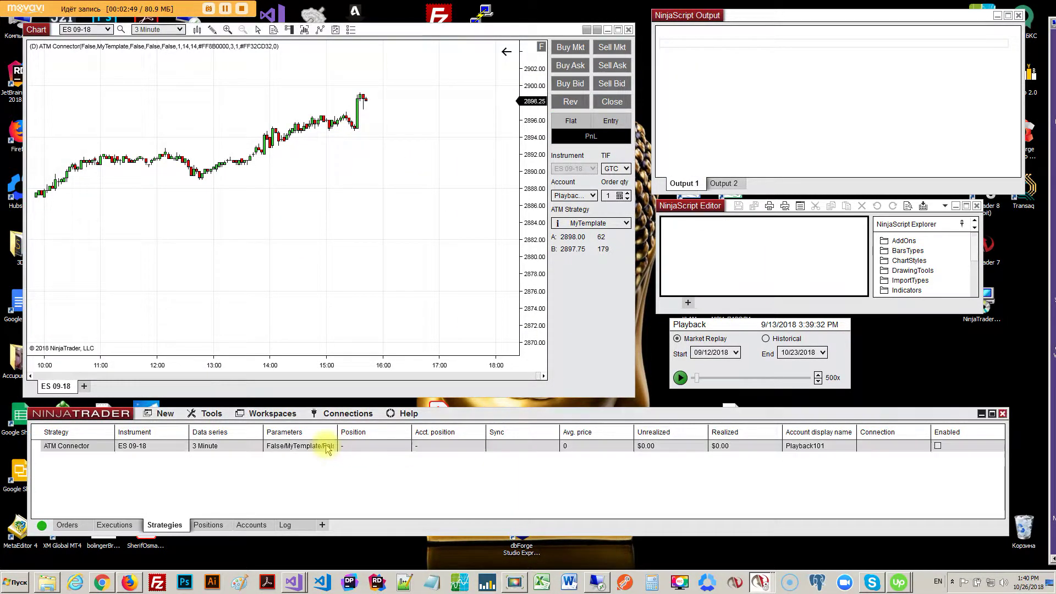
right_click(330, 450)
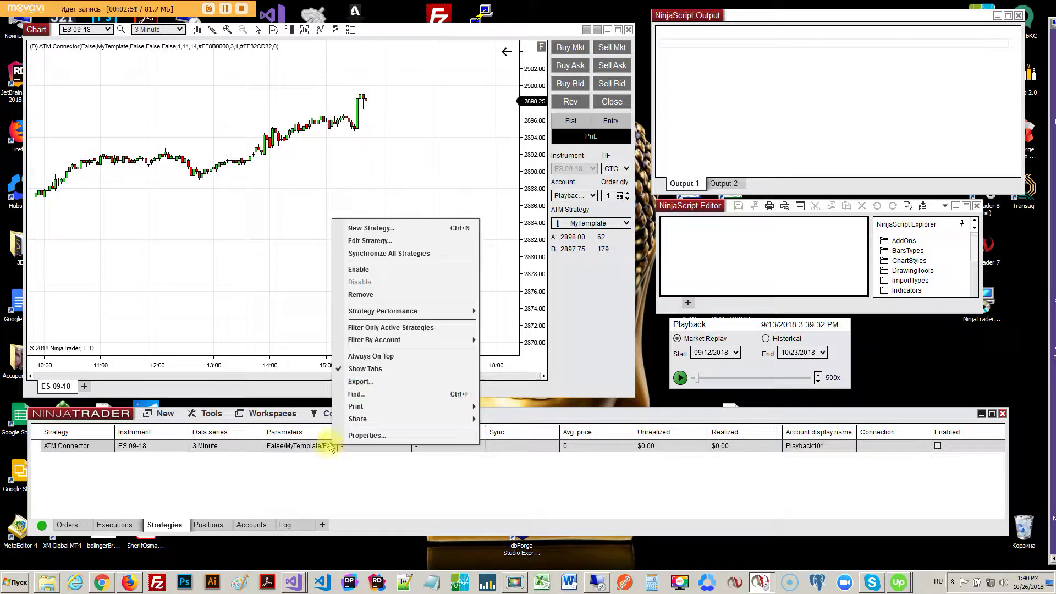
left_click(368, 292)
Step: Hide the Chart Trader panel beside the chart, then show it again
left_click(381, 265)
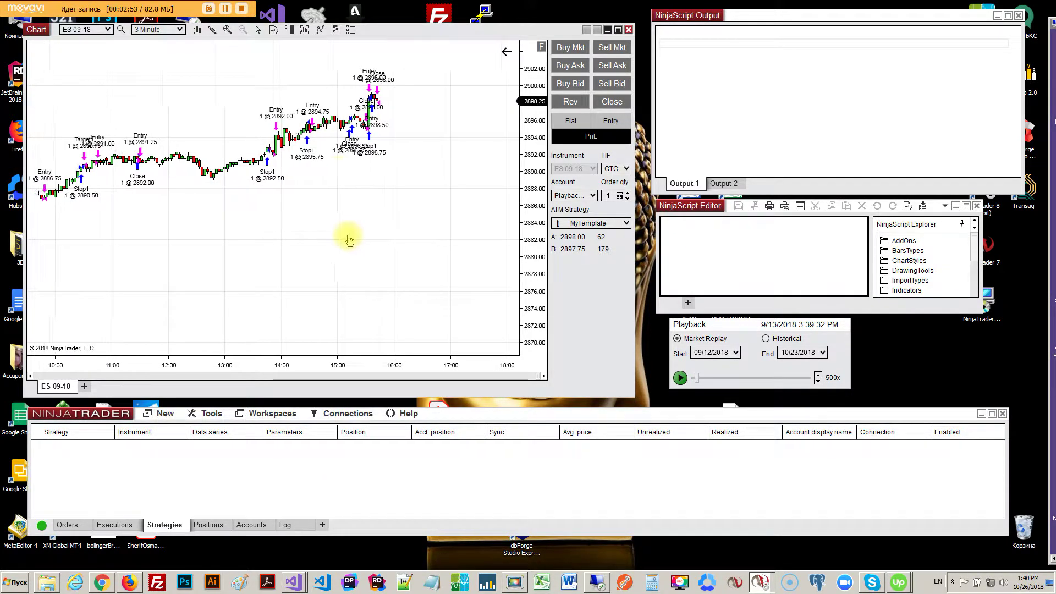
left_click(289, 29)
left_click(298, 48)
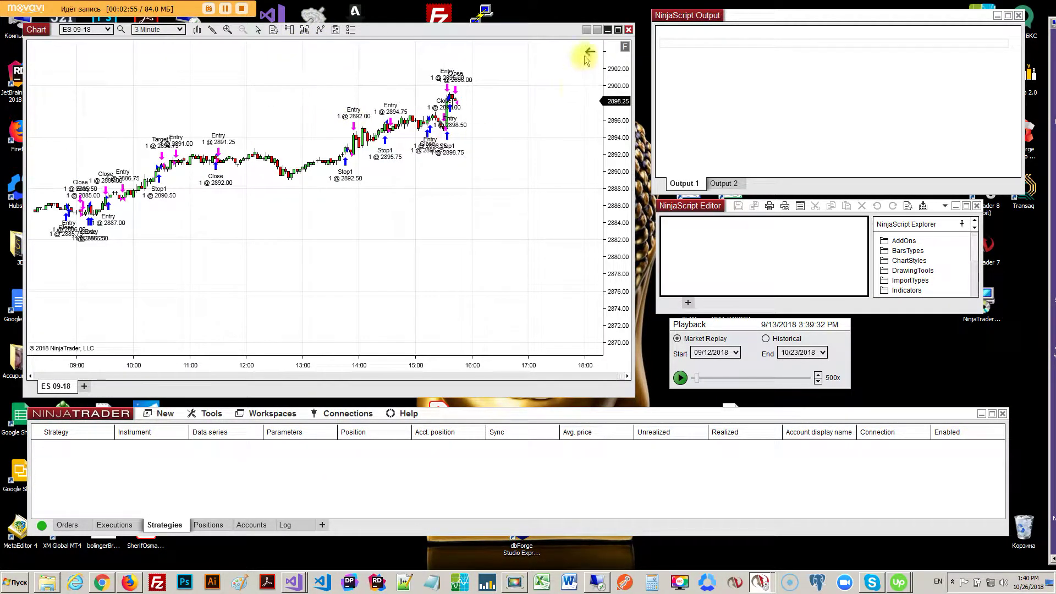
right_click(290, 85)
left_click(274, 82)
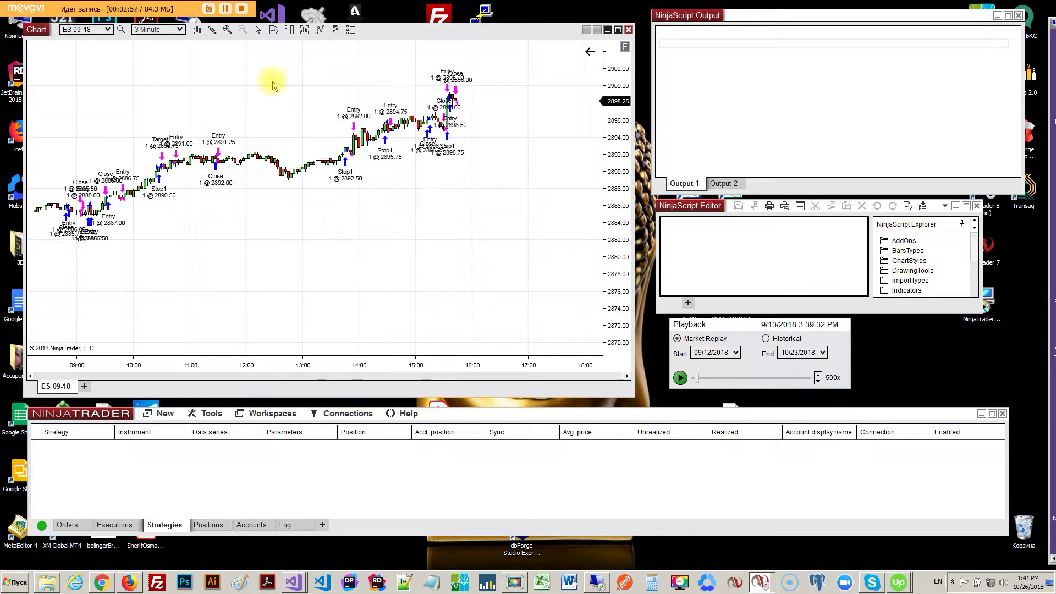
left_click(289, 29)
left_click(305, 57)
Step: Add ATM Connector to the chart again with Color Bars turned off
scroll(397, 241, "up", 4)
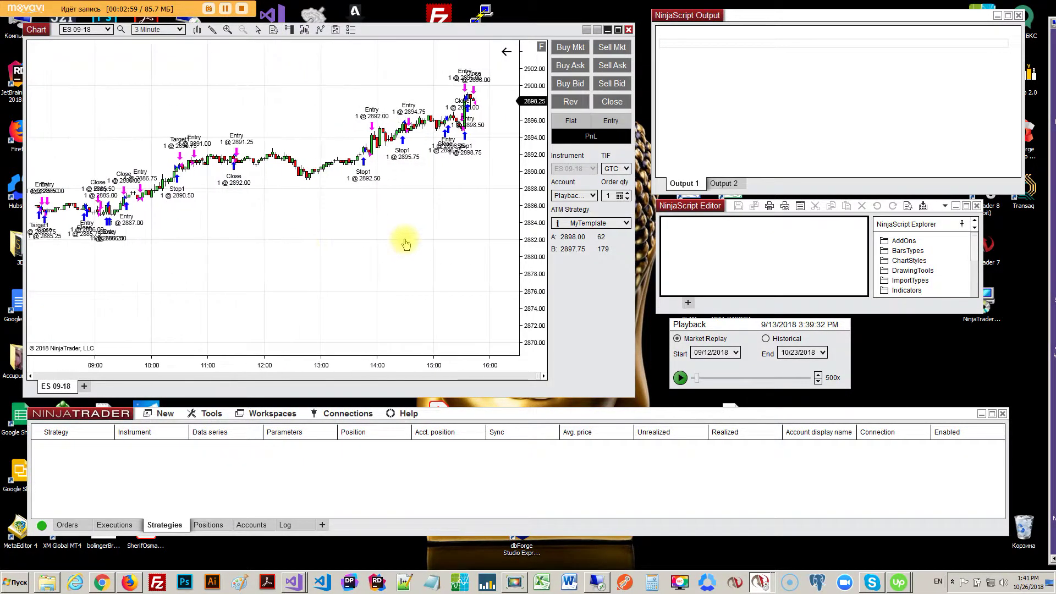
left_click_drag(406, 238, 347, 245)
right_click(351, 244)
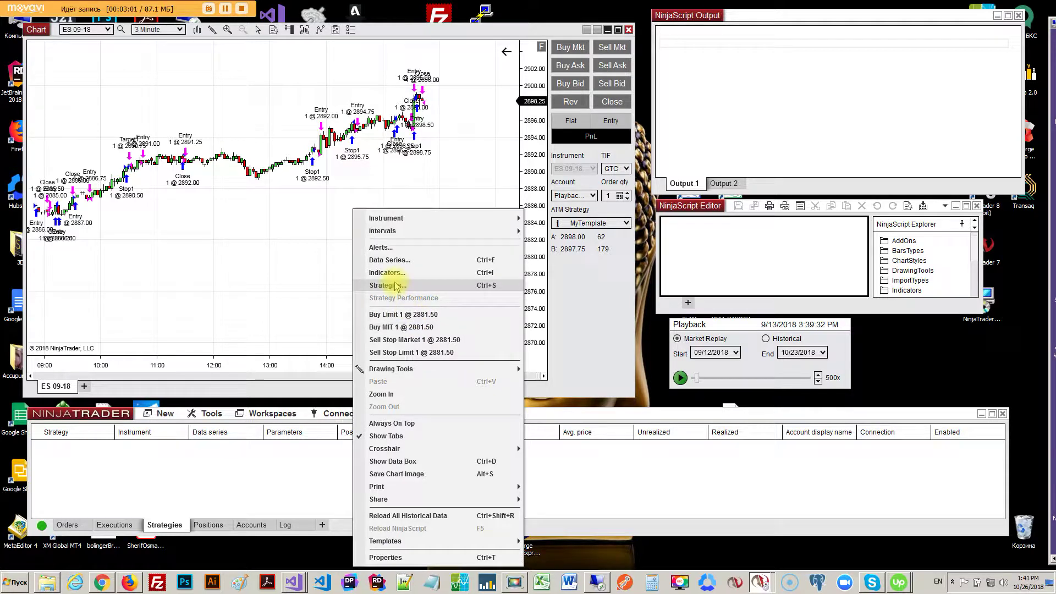
left_click(392, 286)
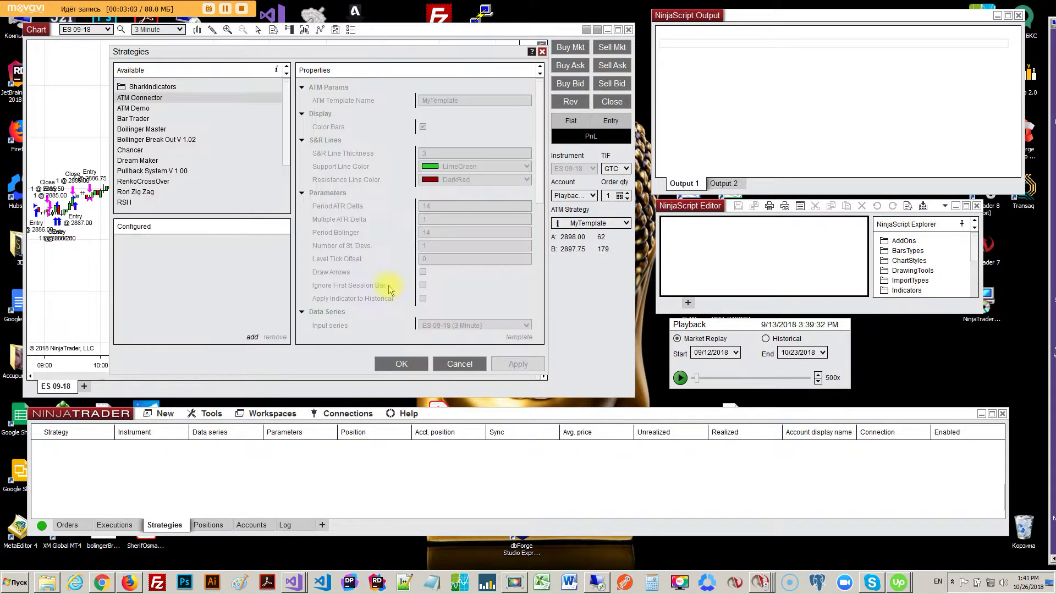
double_click(145, 98)
left_click(423, 127)
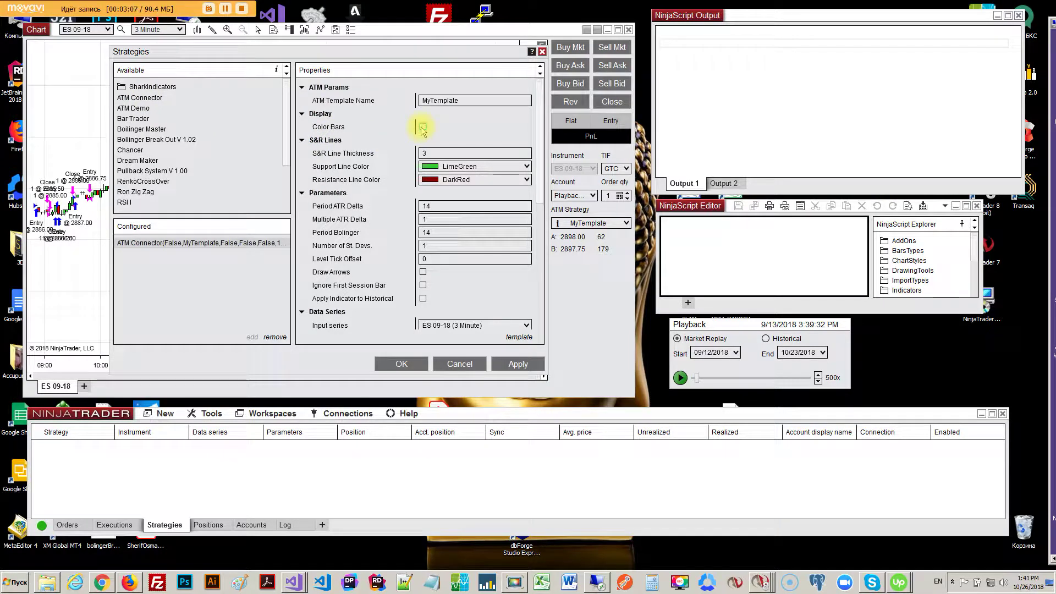
left_click(404, 369)
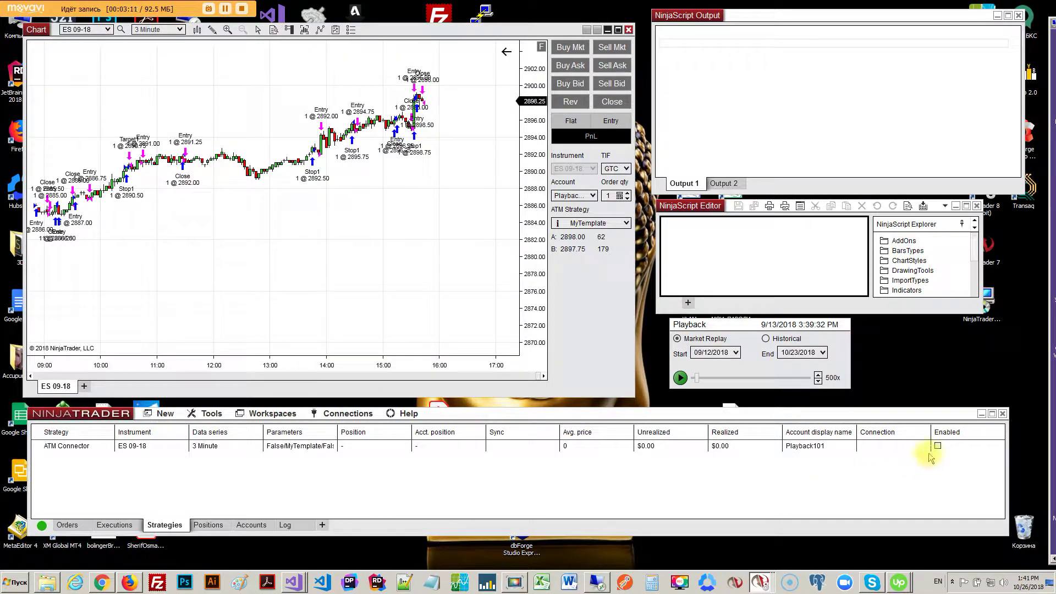
Step: Enable ATM Connector, then close the ES 09-18 chart window, which disables the strategy
left_click(937, 446)
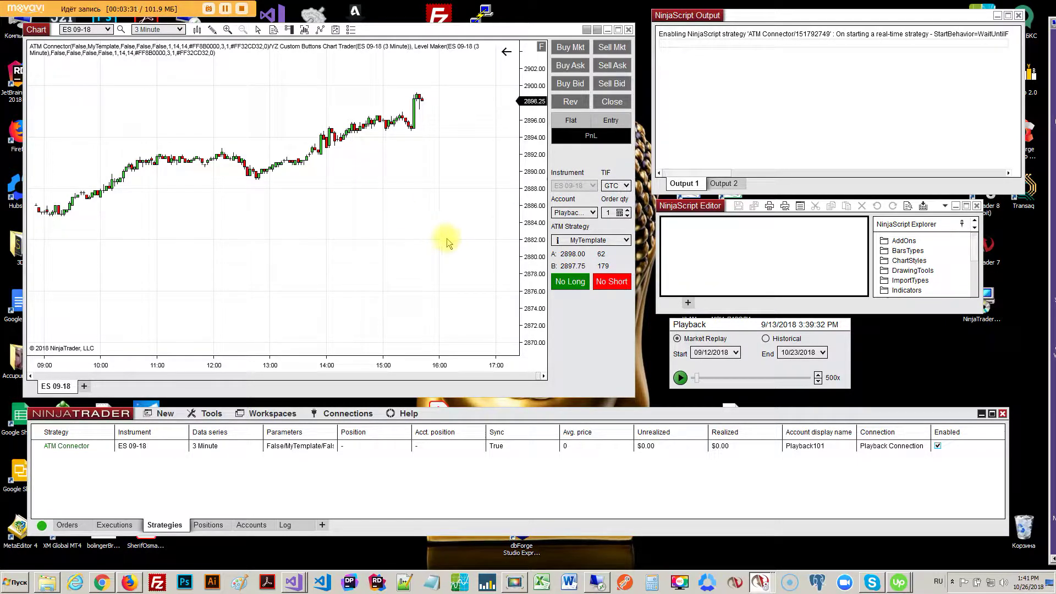
left_click(629, 29)
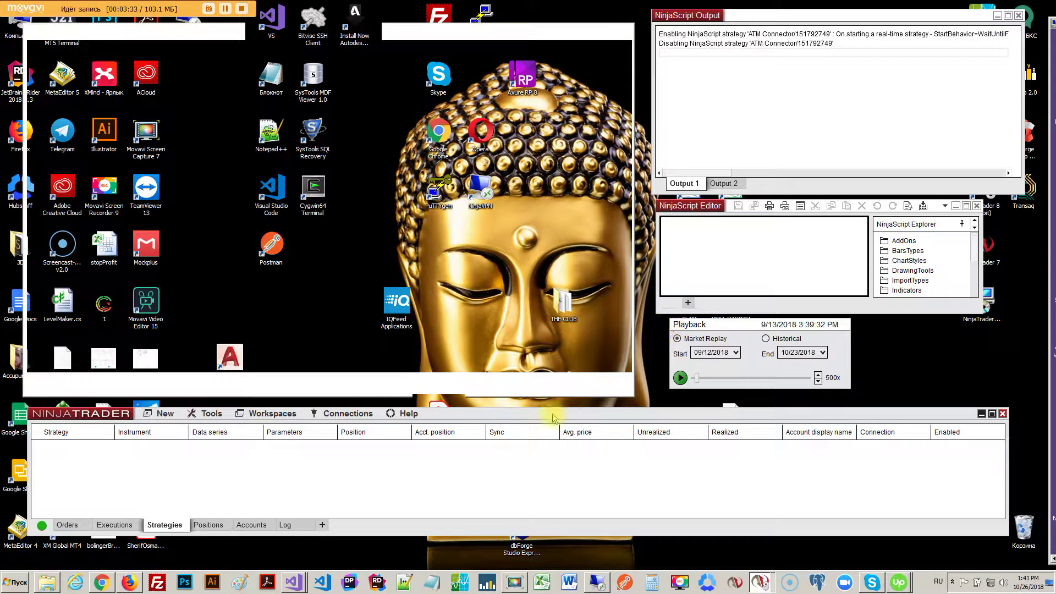
left_click(164, 413)
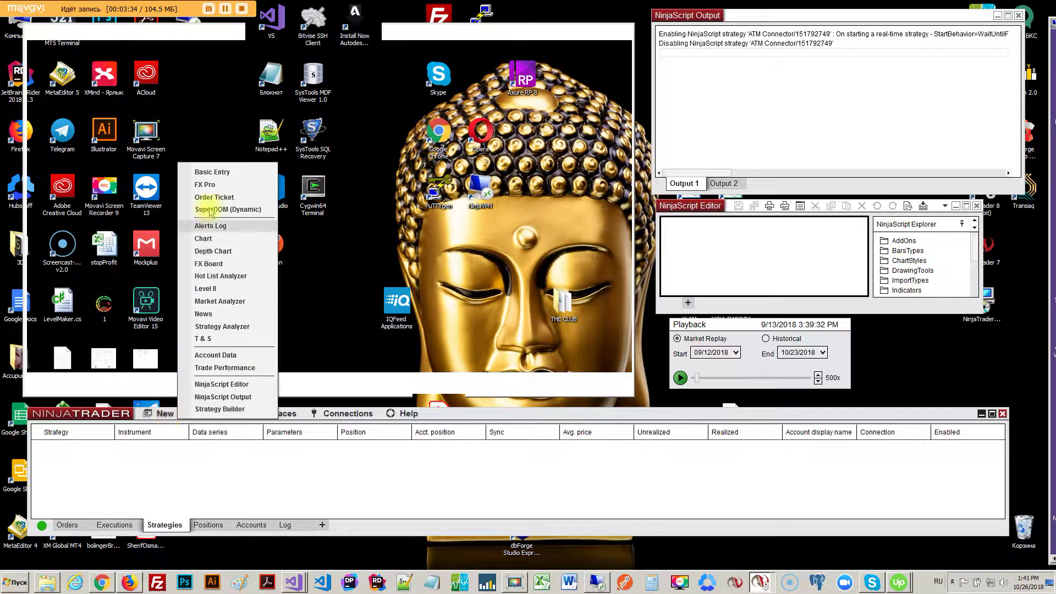
Step: Open a new chart with instrument ES 09-18 and a 3-minute bar period
left_click(202, 238)
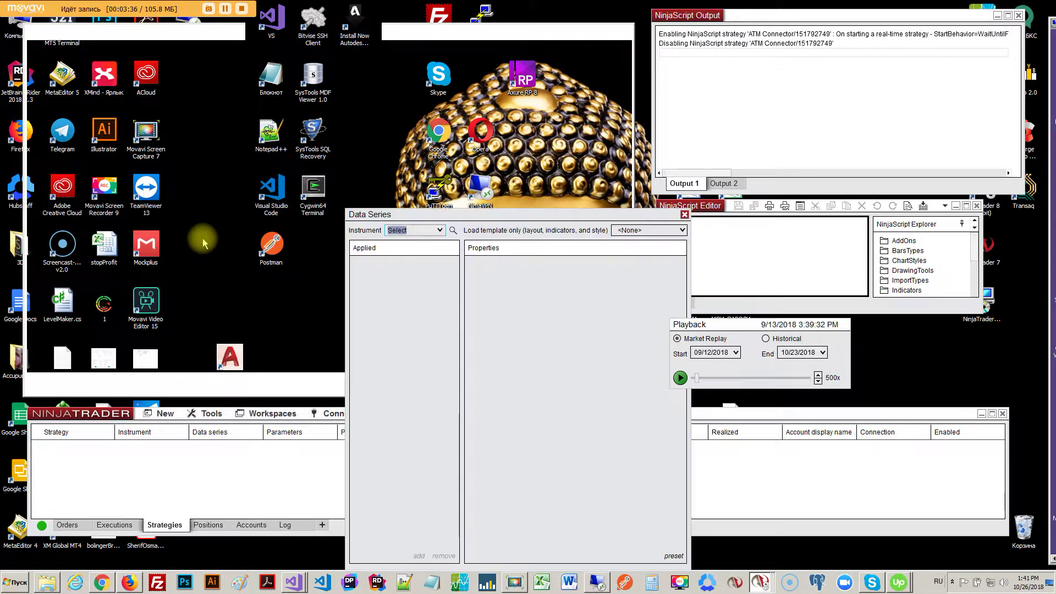
left_click(436, 233)
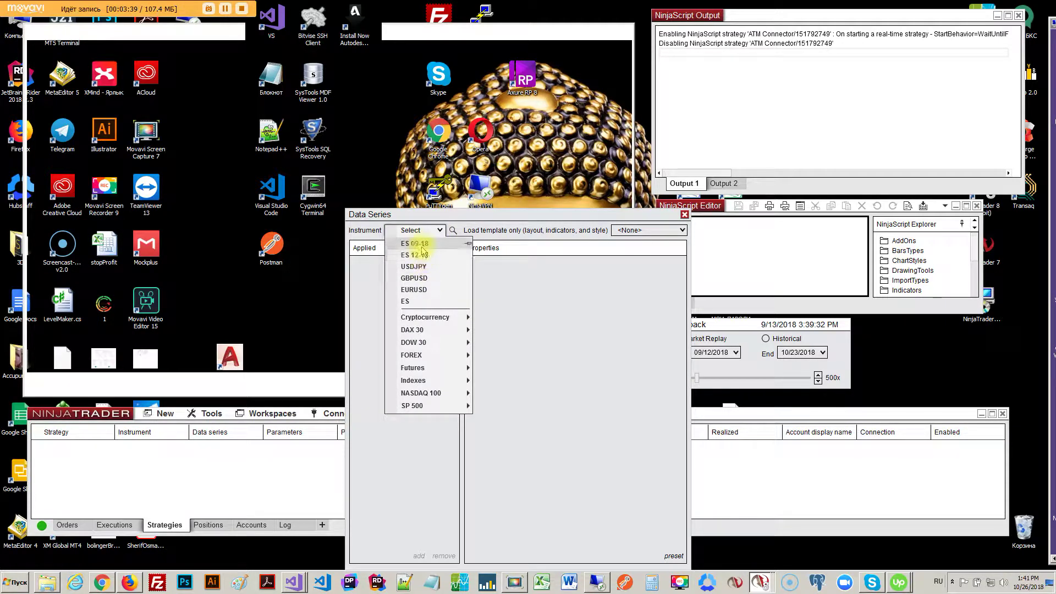
left_click(420, 245)
left_click(591, 306)
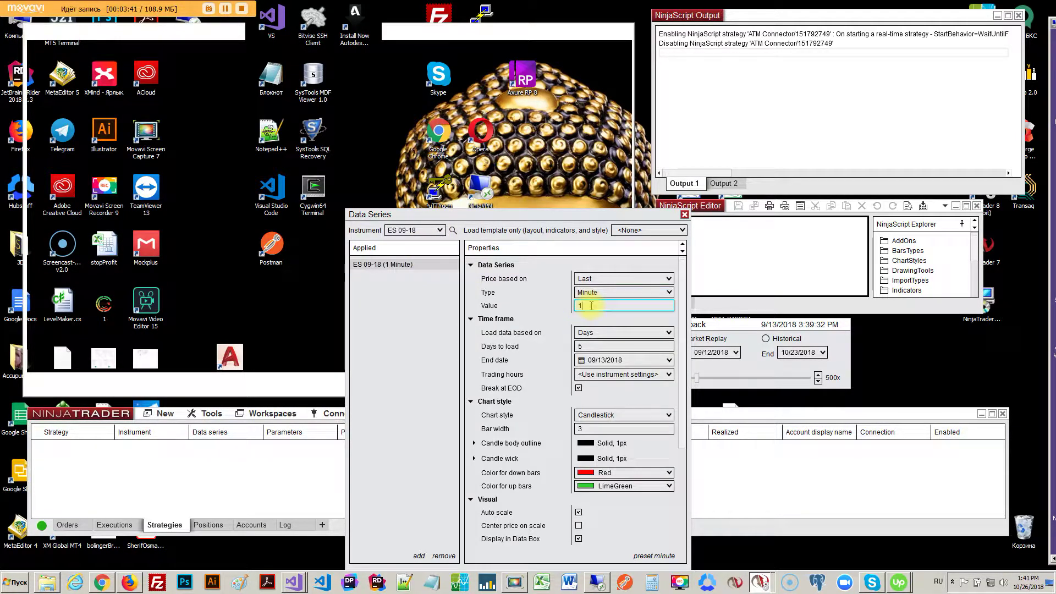
key("BackSpace")
type("3")
key("Tab")
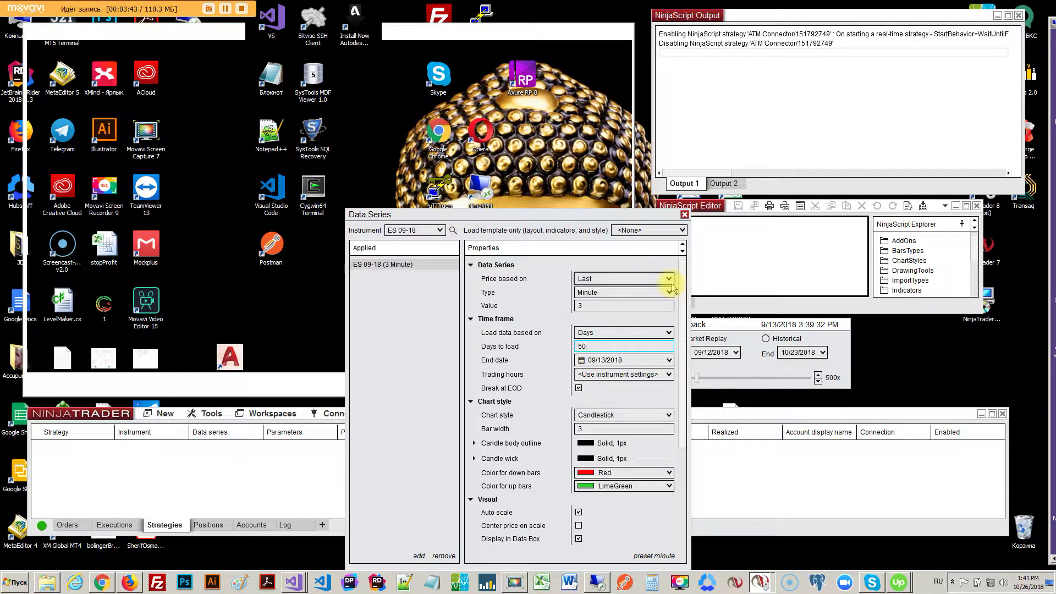
left_click(567, 488)
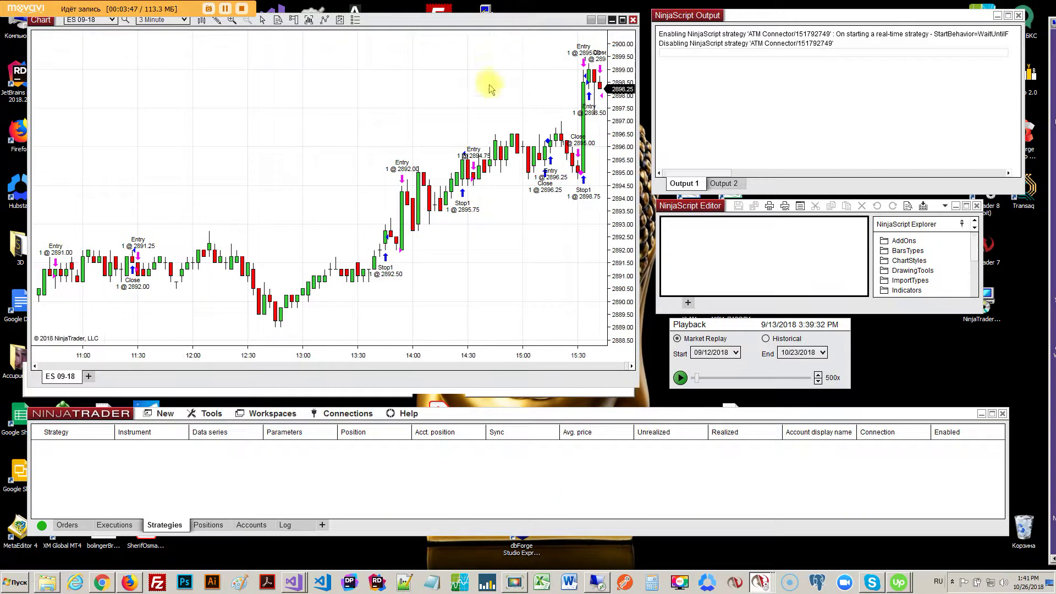
Step: Review the available ES 09-18 replay data, including the 9/12/2018 session
right_click(749, 363)
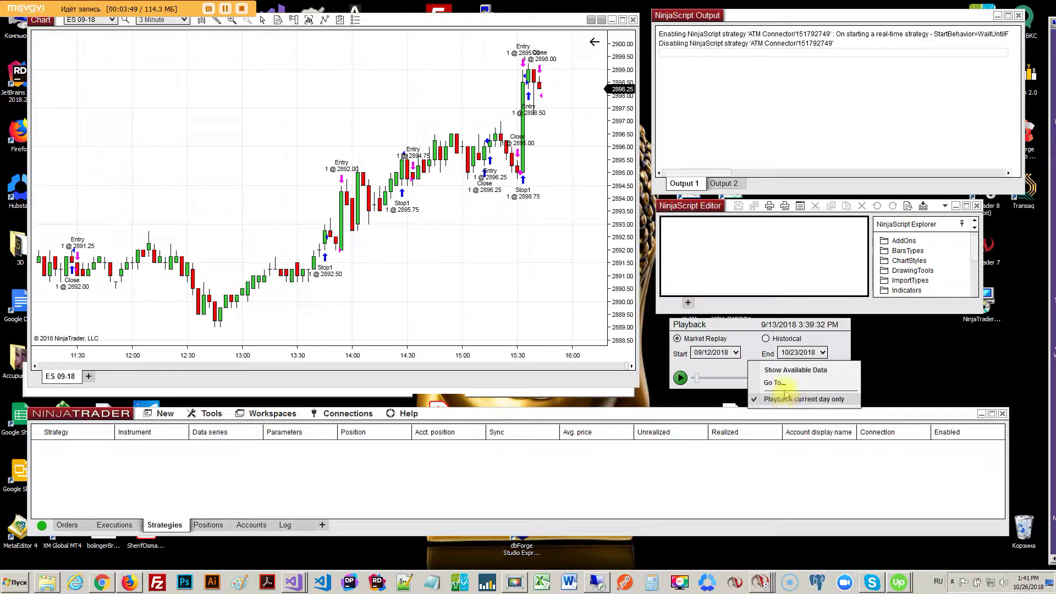
left_click(796, 369)
left_click(102, 126)
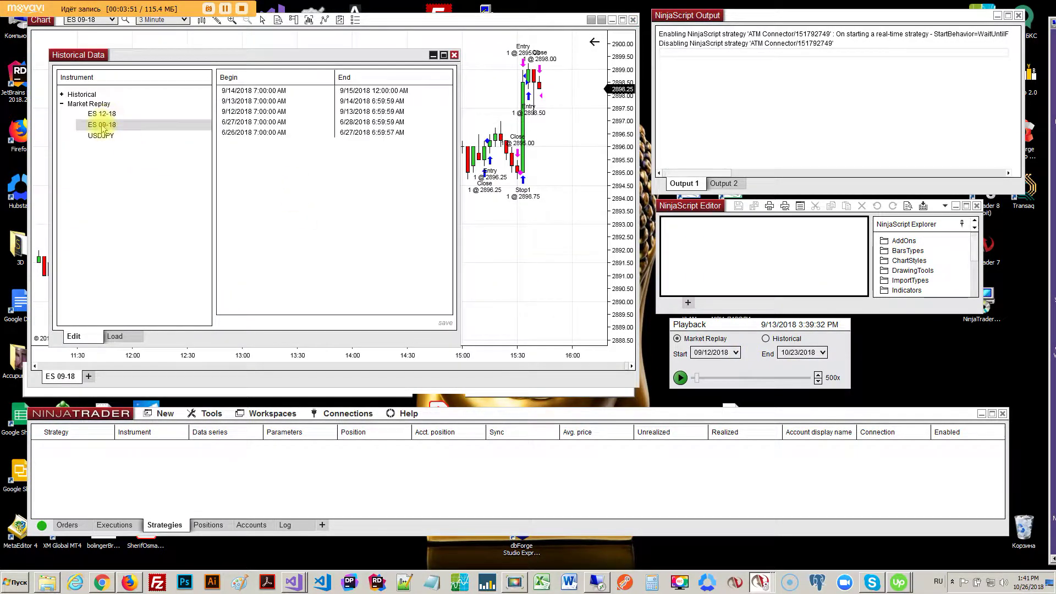
left_click(226, 112)
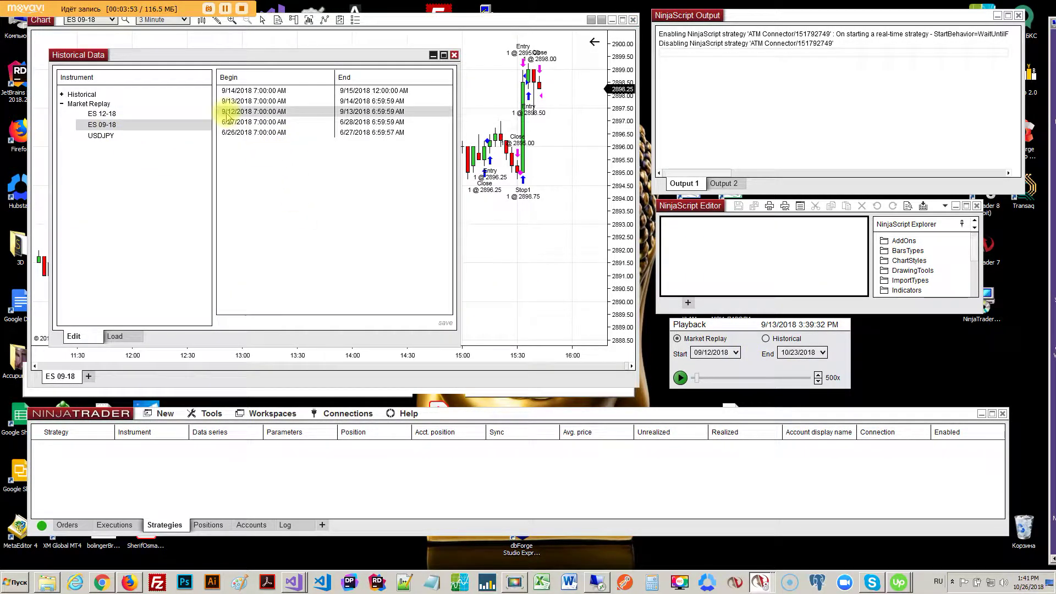
left_click(454, 55)
Step: Keep the replay start at 09/12/2018 and play the replay to 3:56 PM, then pause
left_click(736, 353)
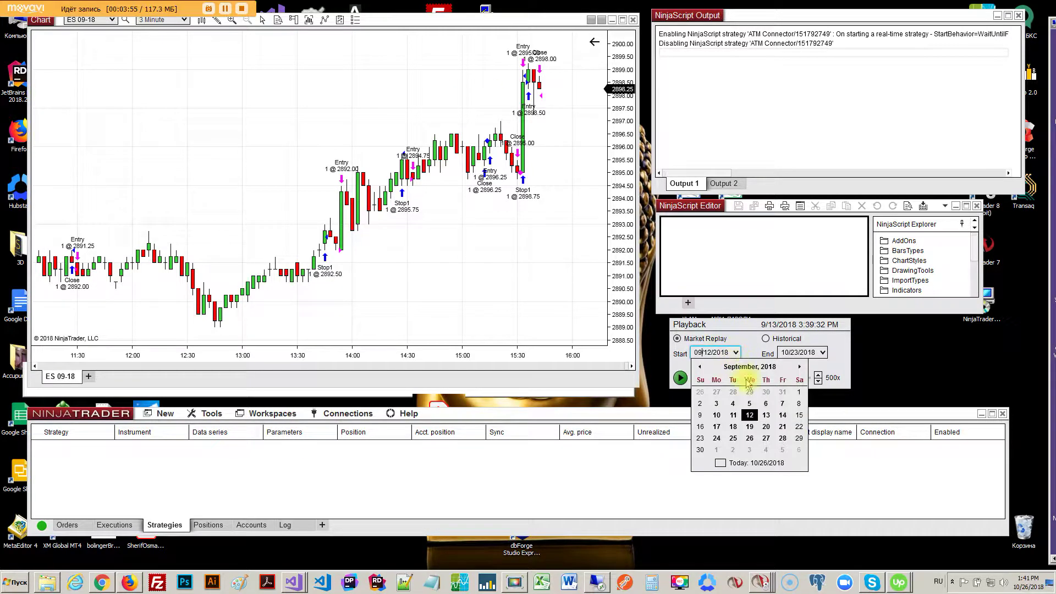
left_click(749, 414)
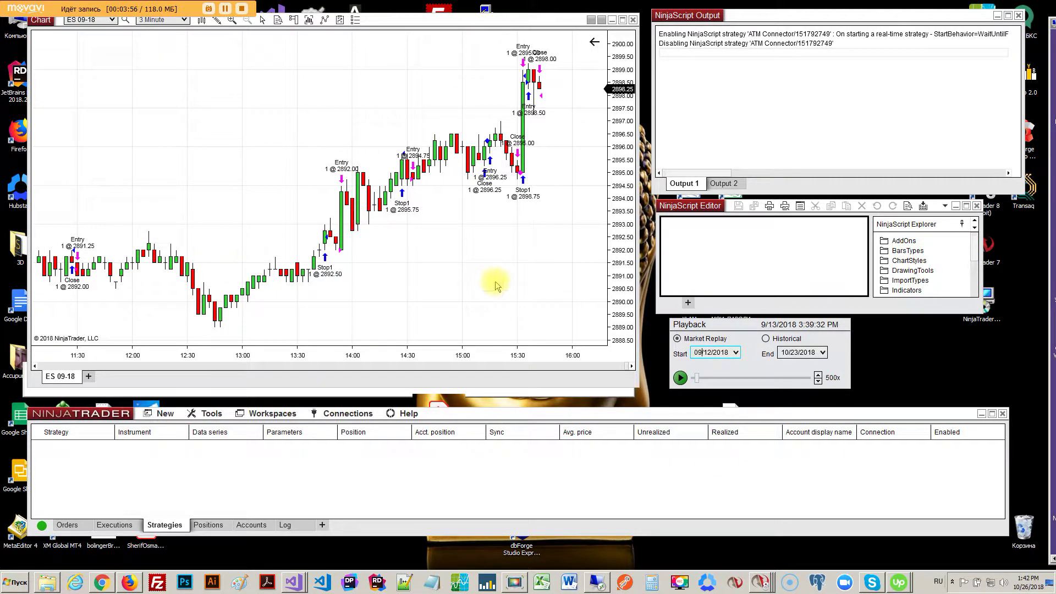
left_click(680, 378)
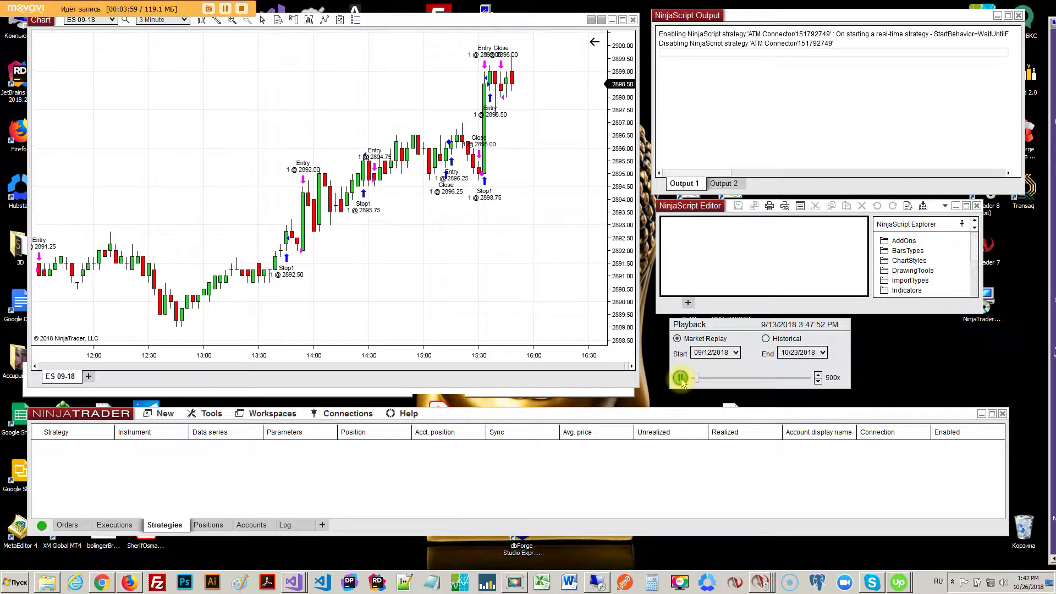
left_click(681, 378)
right_click(345, 100)
Step: Add ATM Connector with Color Bars off to the ES 09-18 chart and enable it on Playback101
left_click(384, 176)
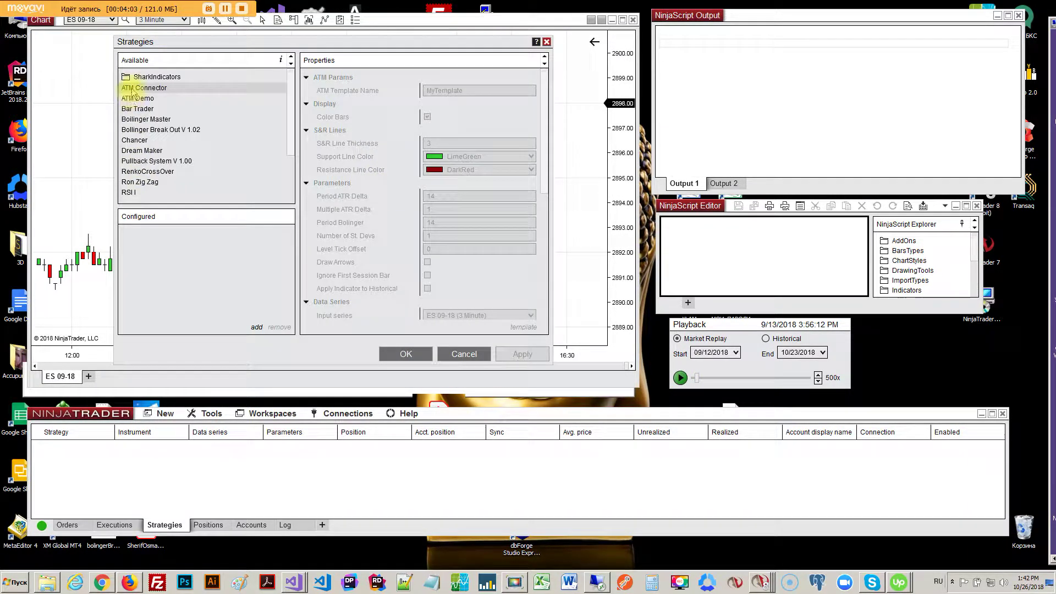
double_click(138, 88)
left_click(428, 117)
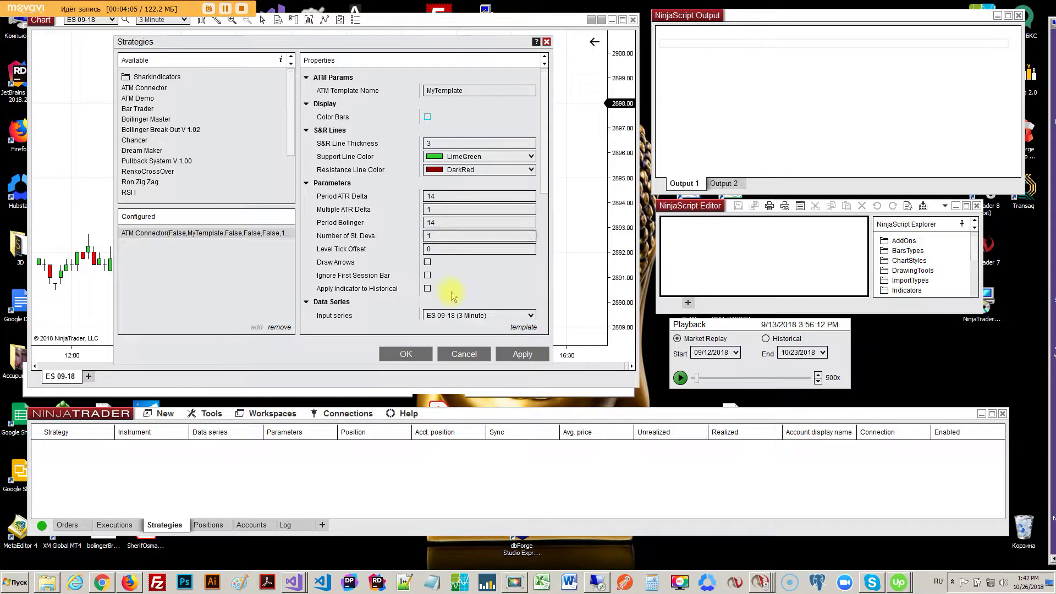
left_click(406, 354)
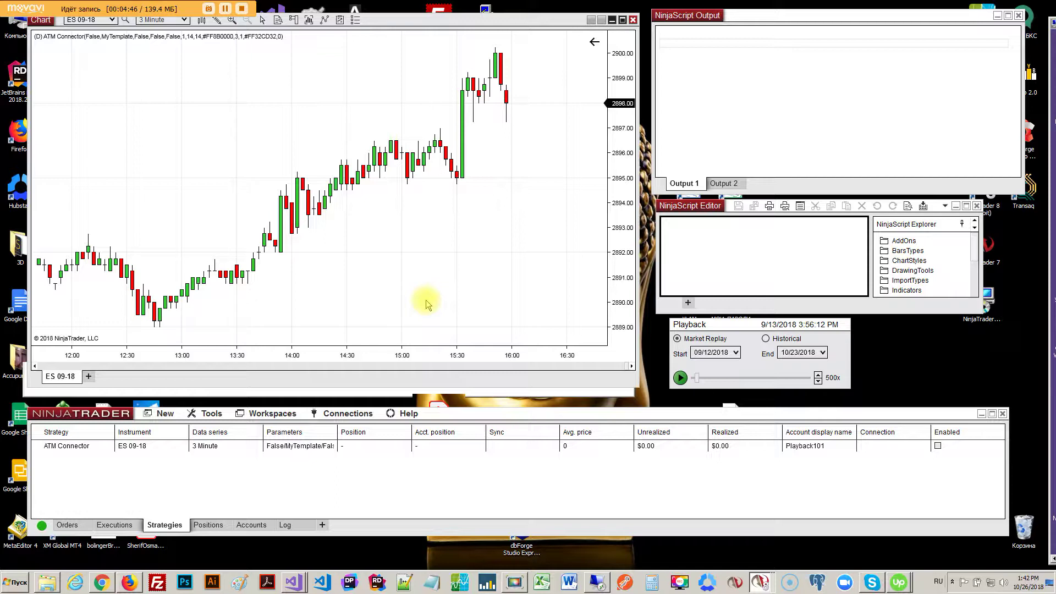
left_click(938, 445)
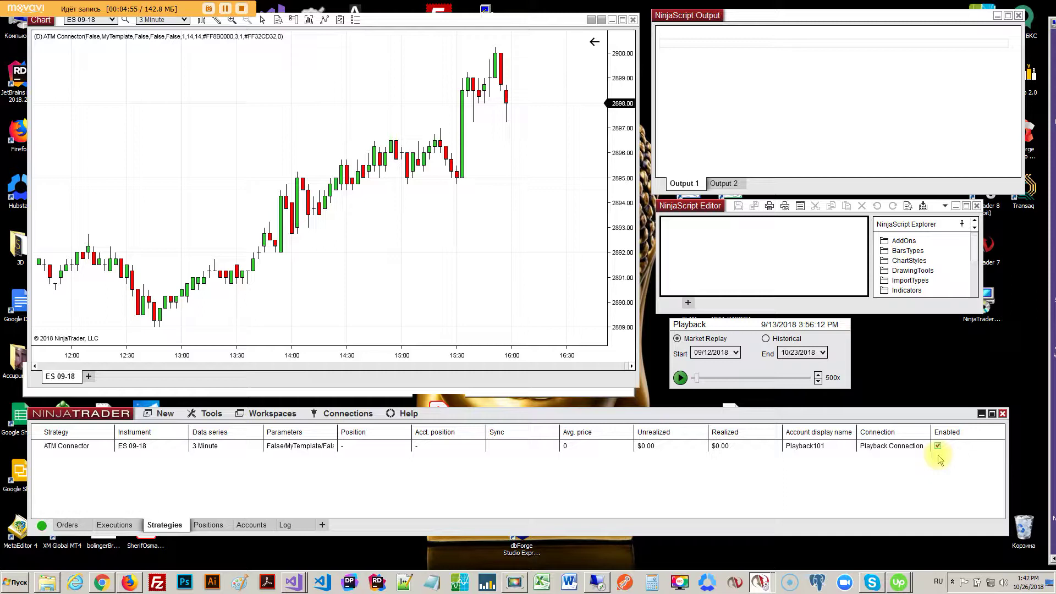
Step: Show Chart Trader with the MyTemplate ATM strategy, then nudge the replay window and pan the chart for right margin
left_click(293, 19)
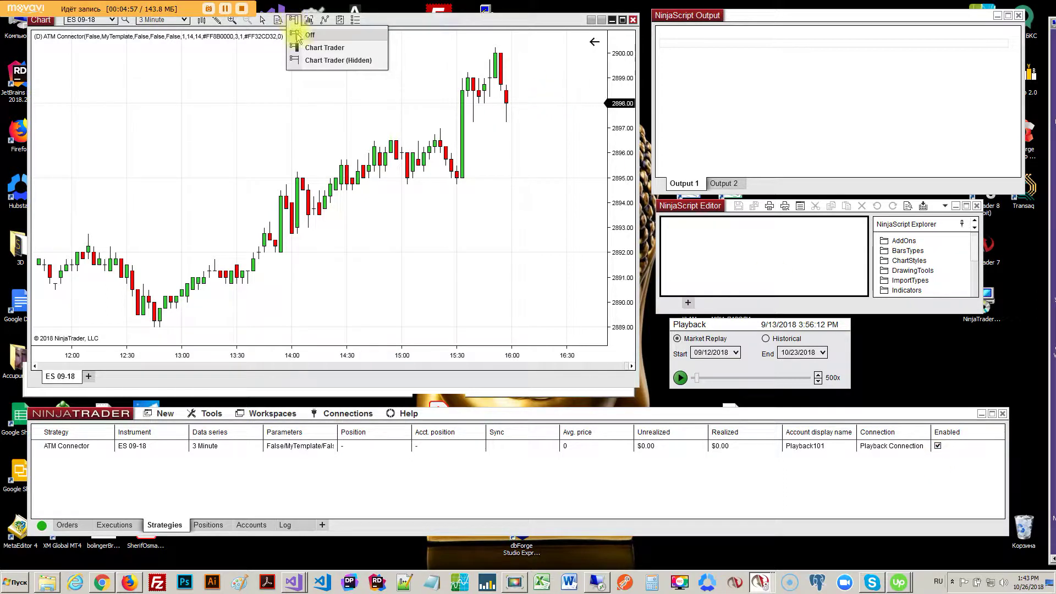
left_click(304, 47)
left_click(597, 213)
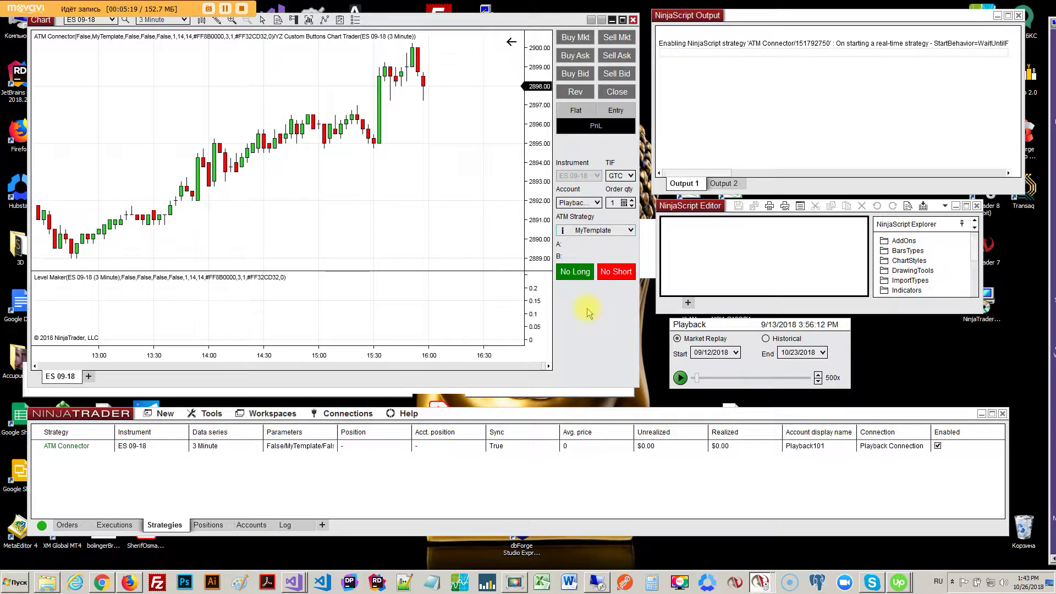
left_click_drag(723, 329, 715, 330)
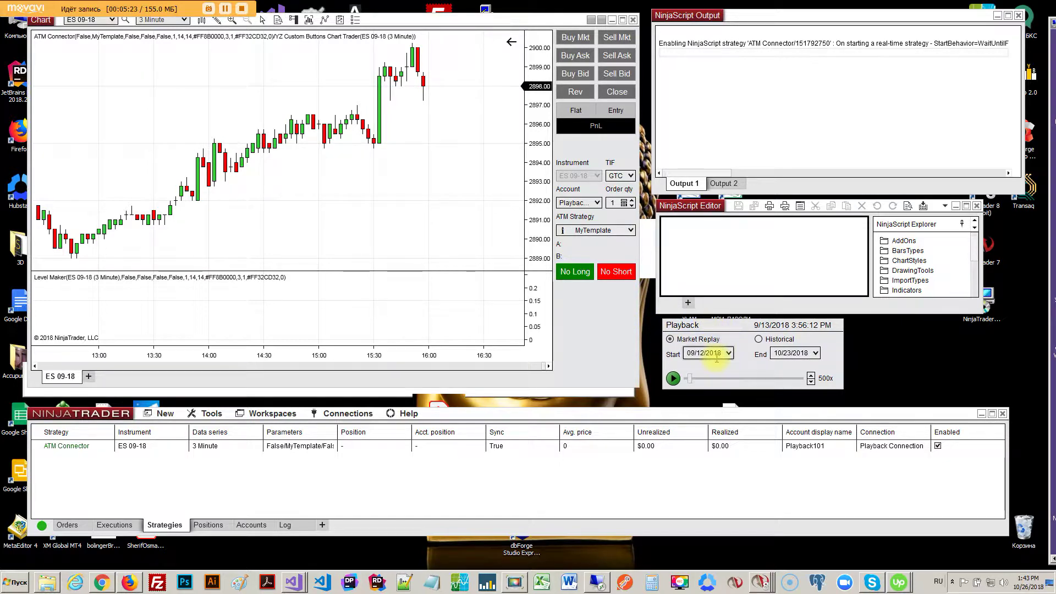
left_click_drag(299, 235, 212, 243)
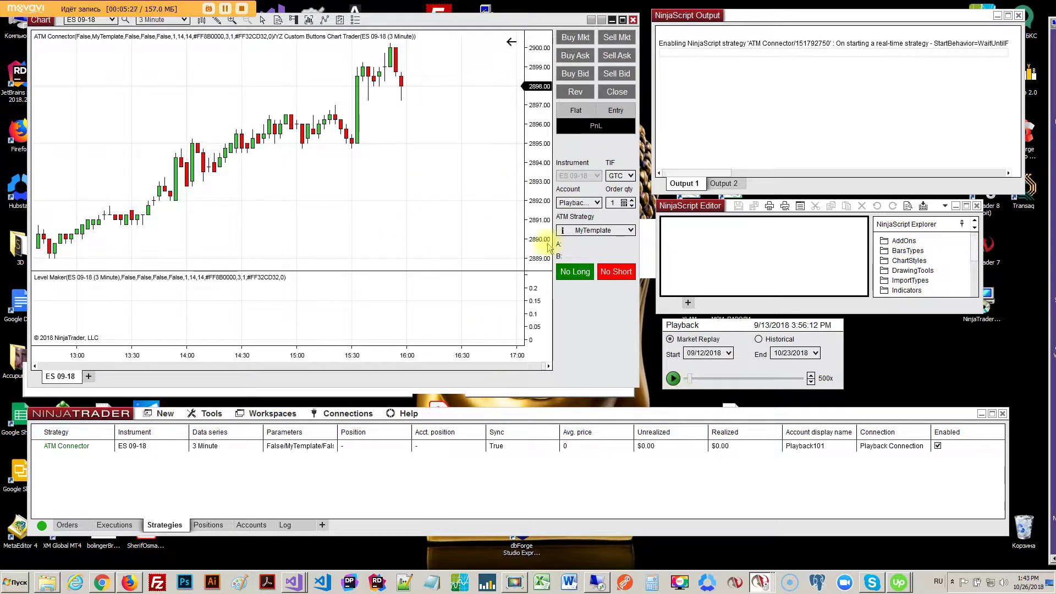
Step: Run the replay briefly, pause it, and drag the short's buy stop to 2900.75
left_click(673, 378)
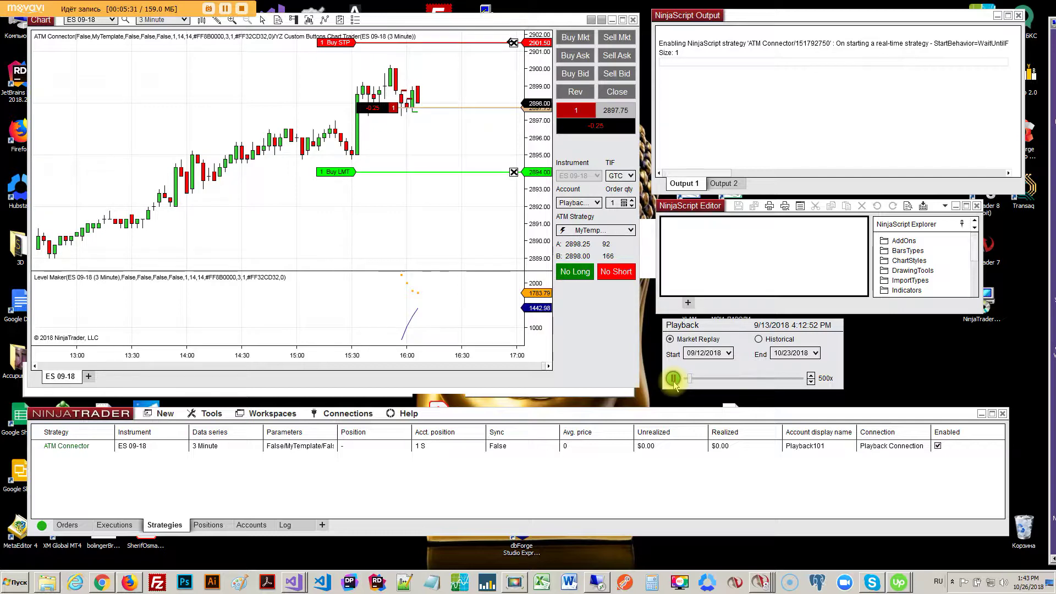
left_click(673, 379)
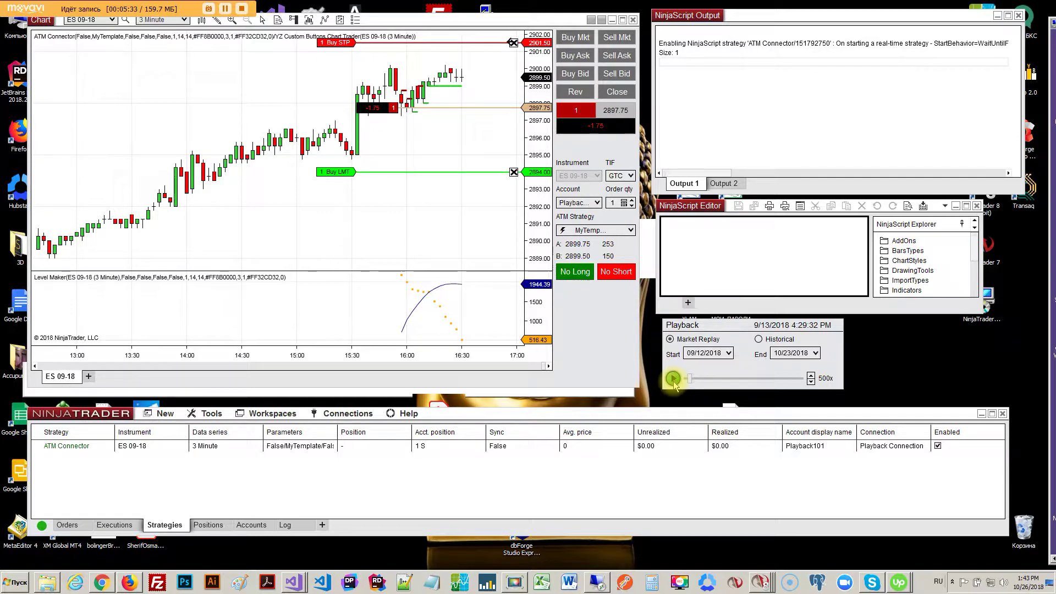
mouse_move(337, 42)
left_mouse_down()
mouse_move(342, 69)
mouse_move(345, 57)
left_mouse_up()
Step: Set both No Long and No Short to True and resume the replay
left_click(577, 275)
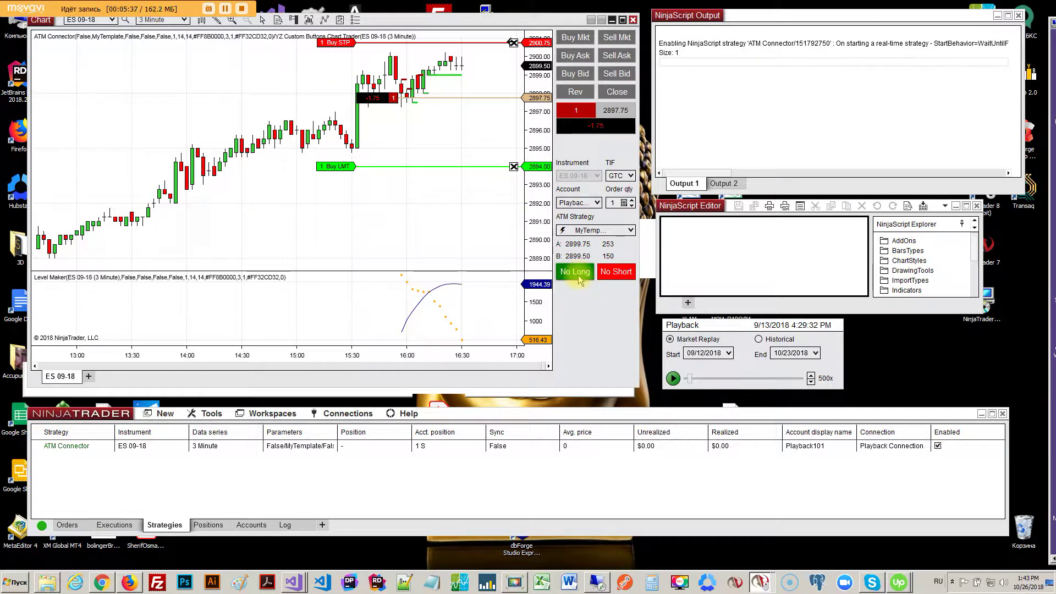
left_click(620, 274)
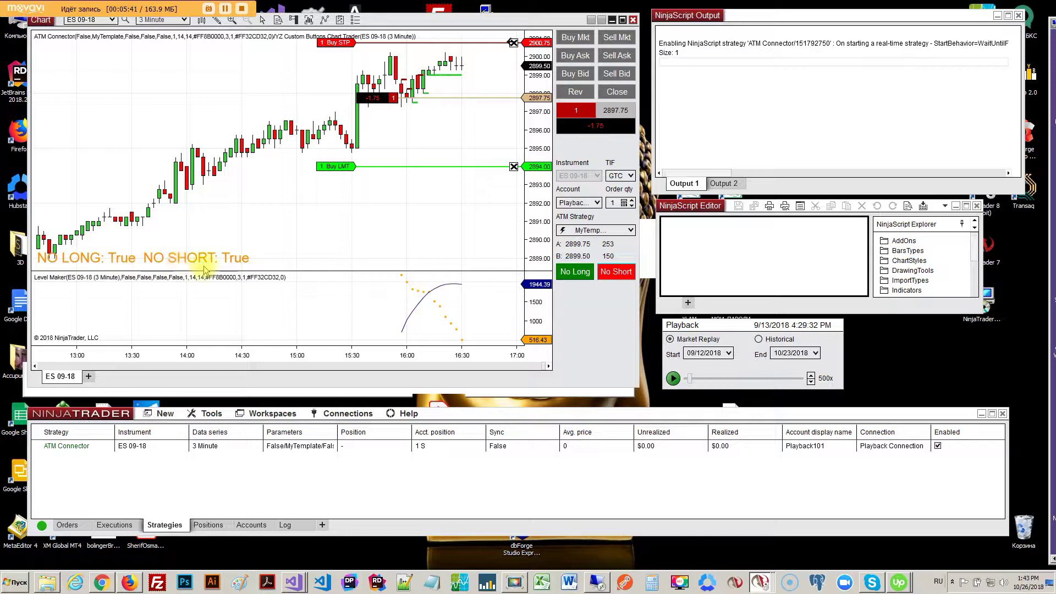
left_click(673, 378)
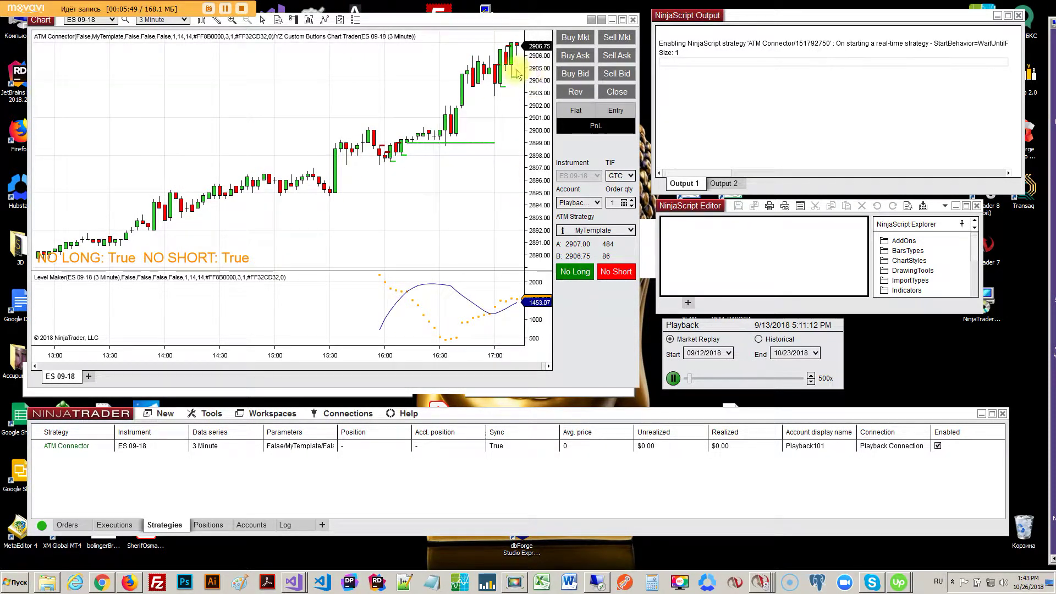
Step: Toggle the entry filters, ending with No Long True and No Short False, then resume replay
left_click(611, 274)
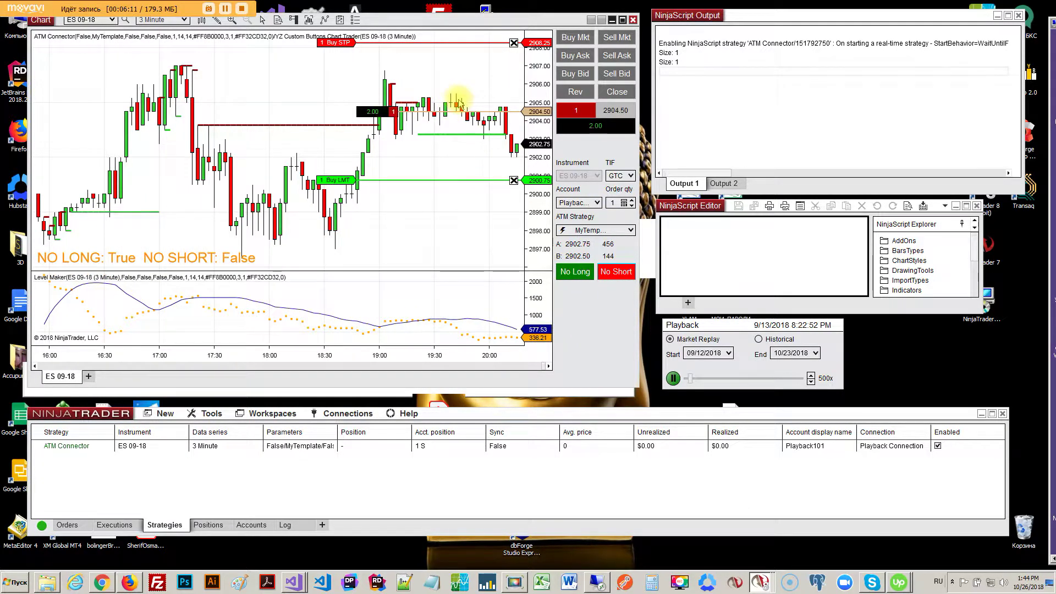
left_click(617, 278)
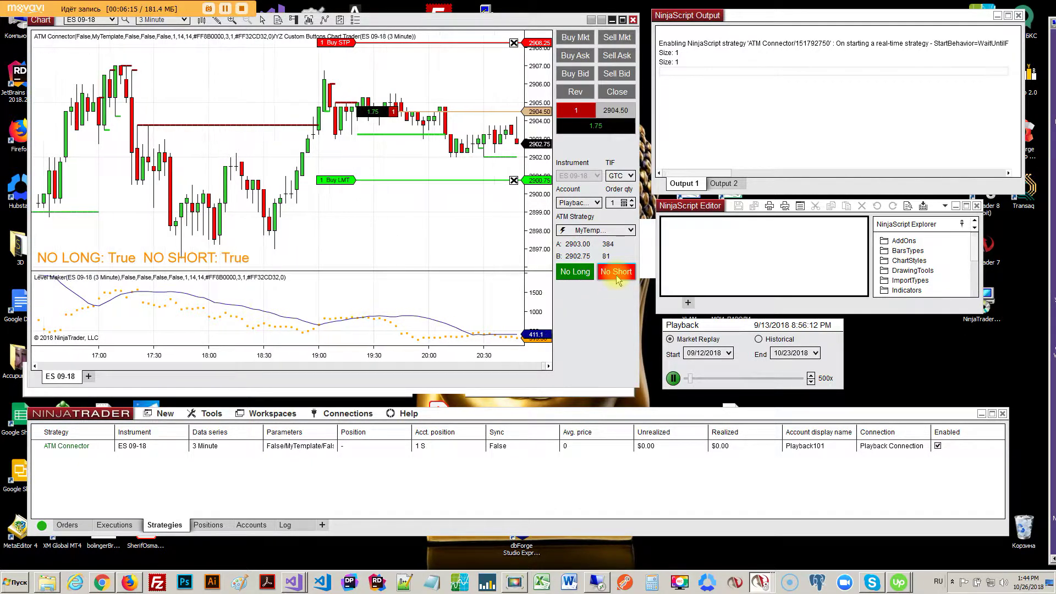
left_click(575, 272)
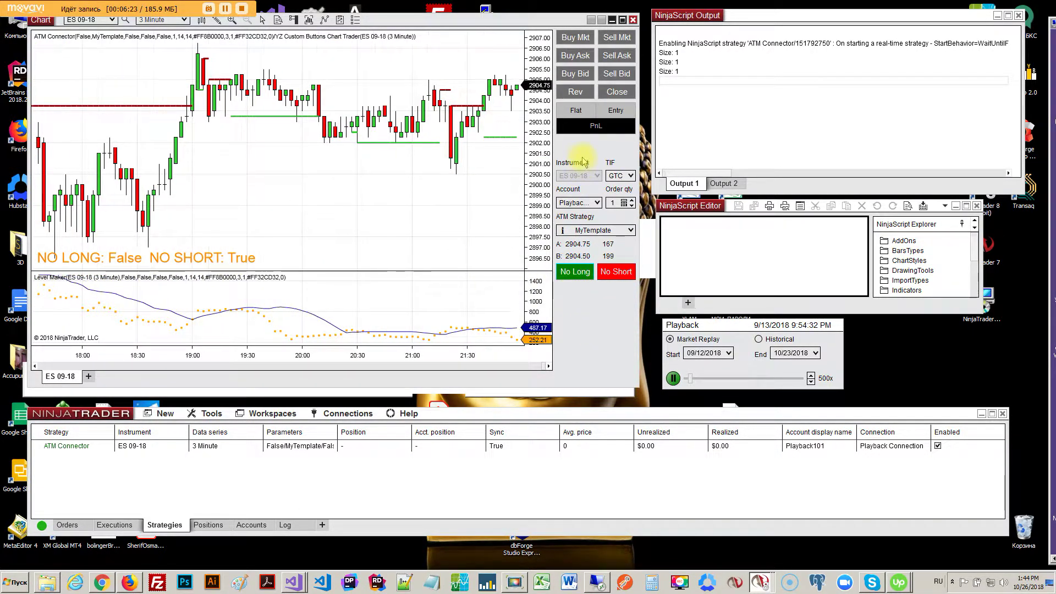
left_click(673, 378)
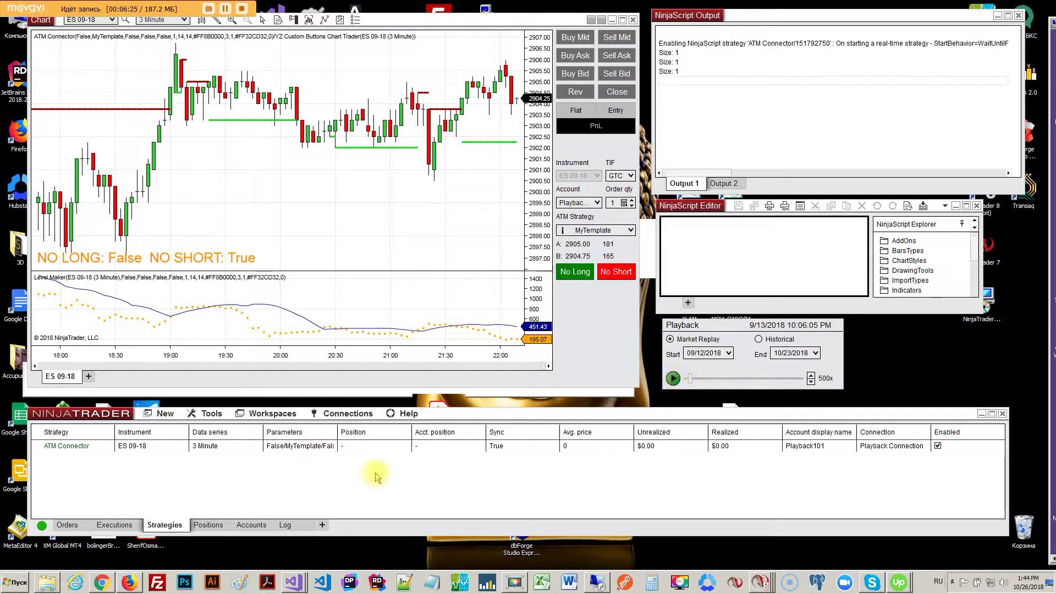
left_click(611, 275)
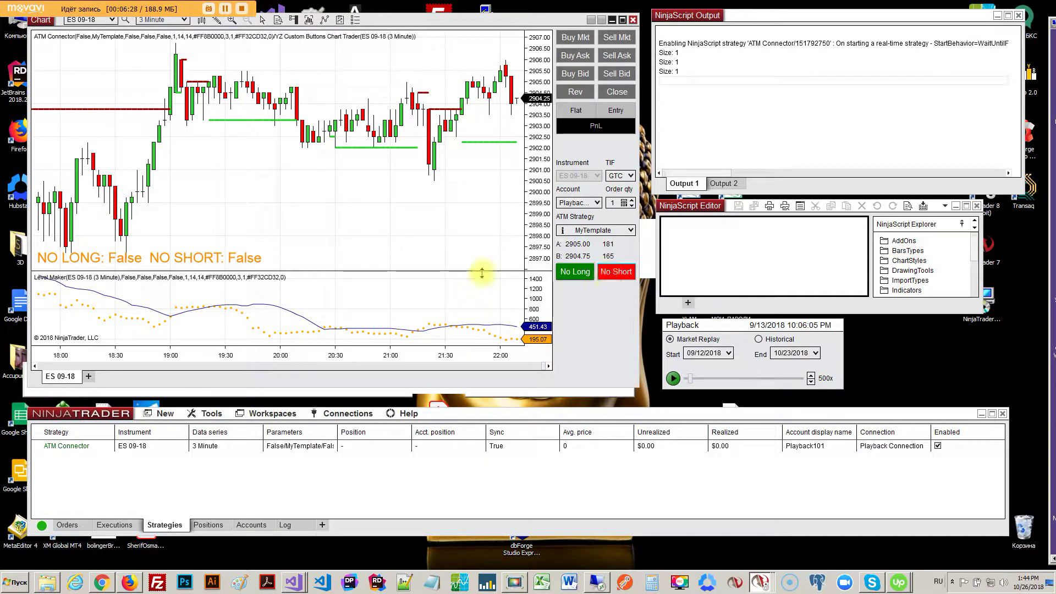
left_click(574, 273)
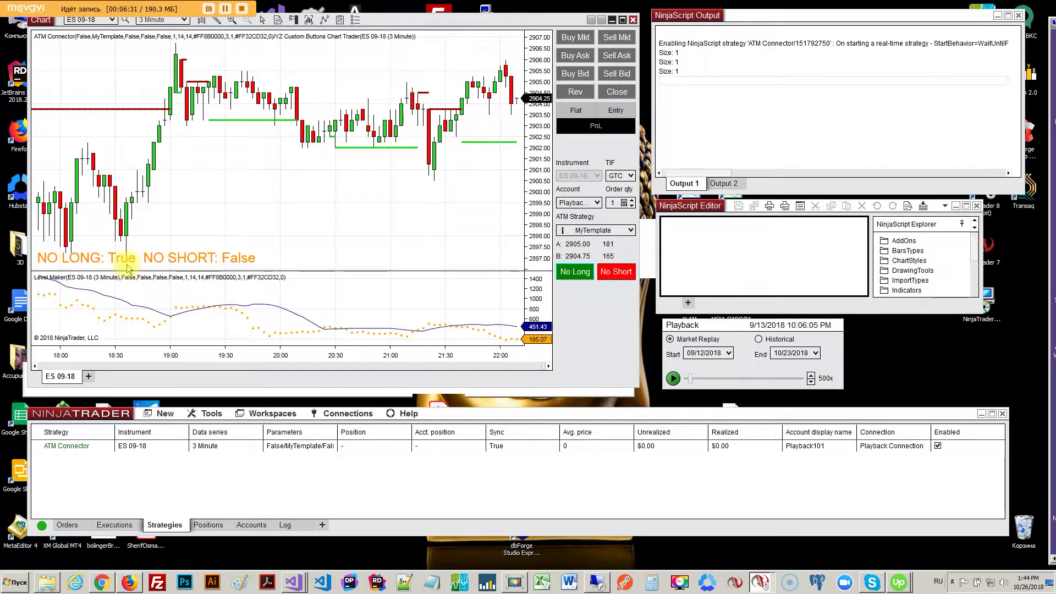
left_click(673, 378)
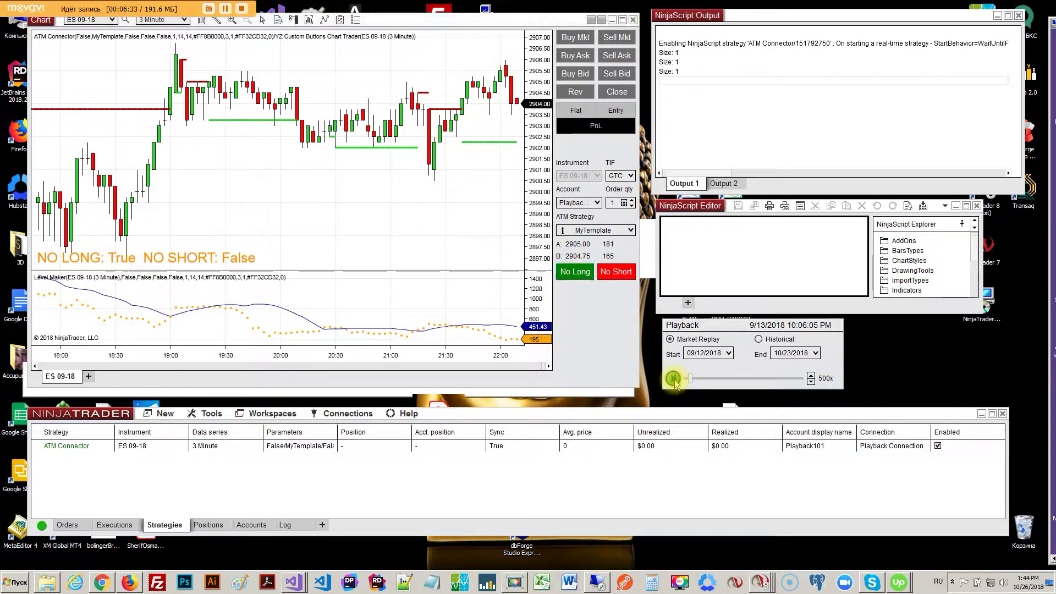
Step: With replay paused, set No Long False and No Short True, resume, and pan for right margin
left_click(423, 253)
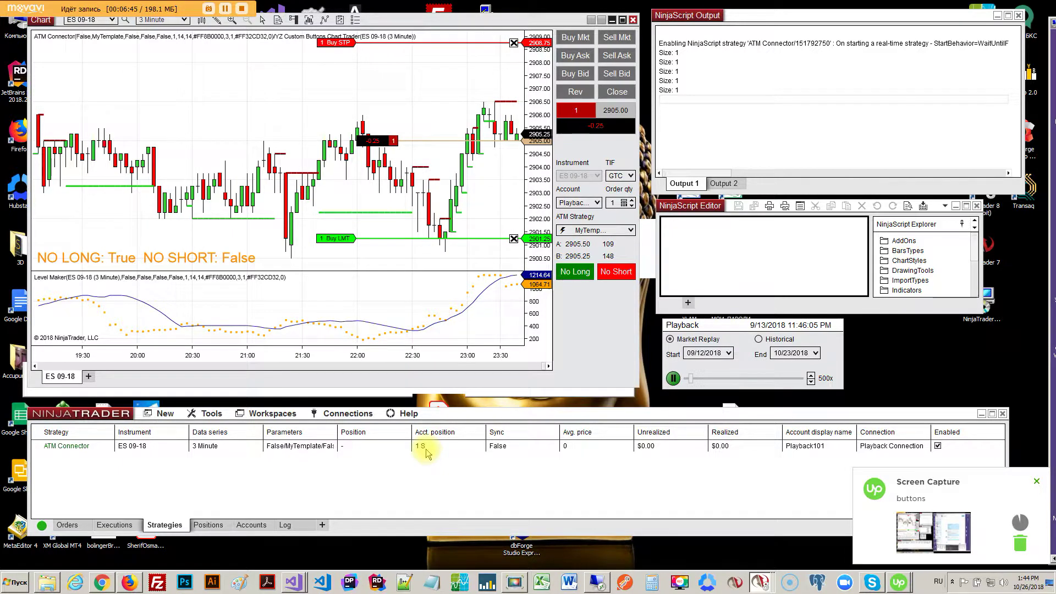
left_click(672, 378)
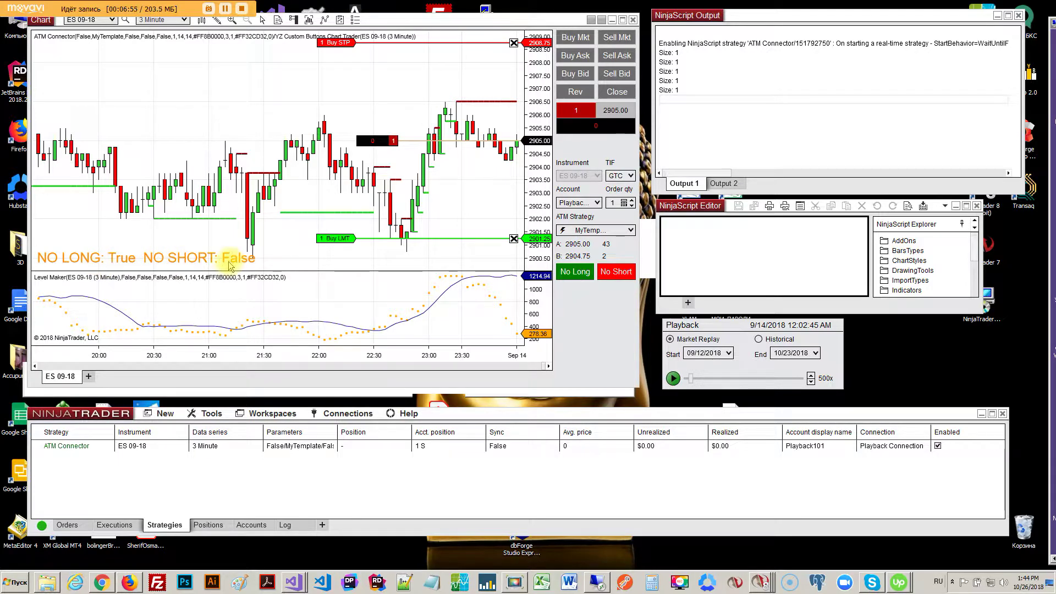
left_click(673, 378)
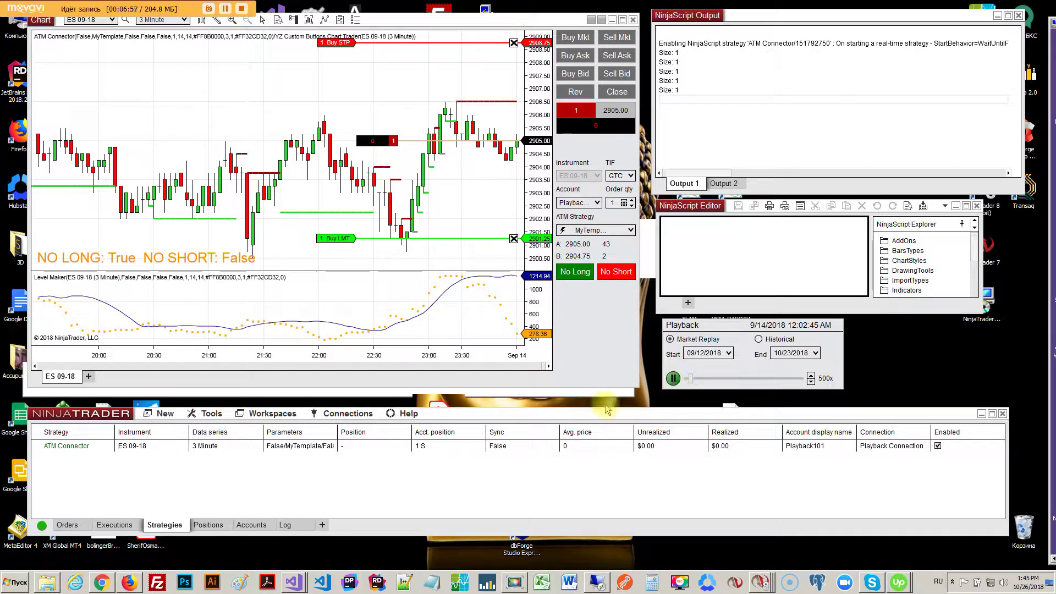
left_click(674, 379)
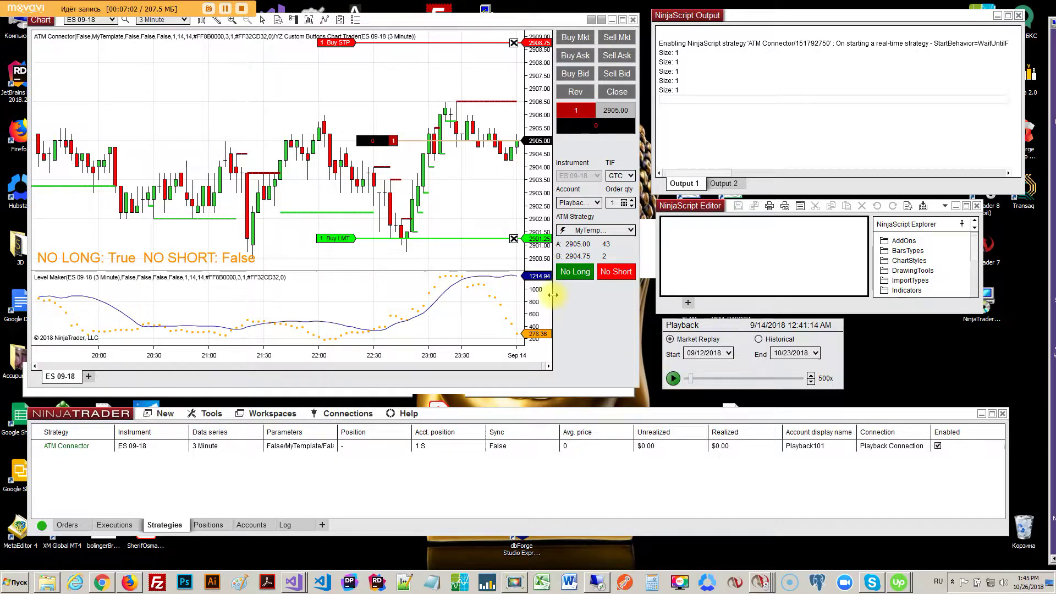
left_click(577, 275)
left_click(616, 277)
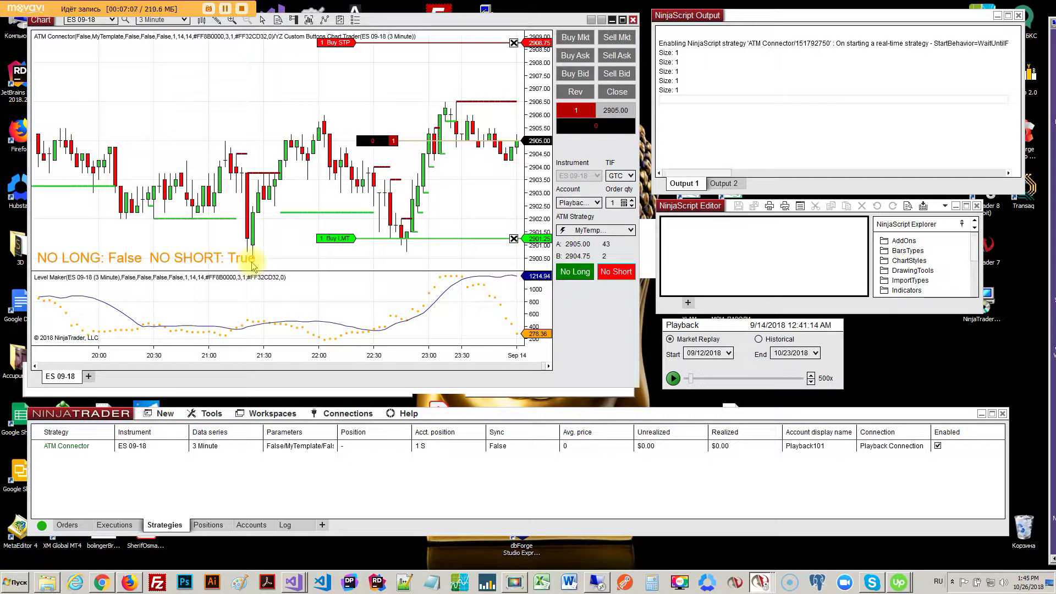
left_click(674, 378)
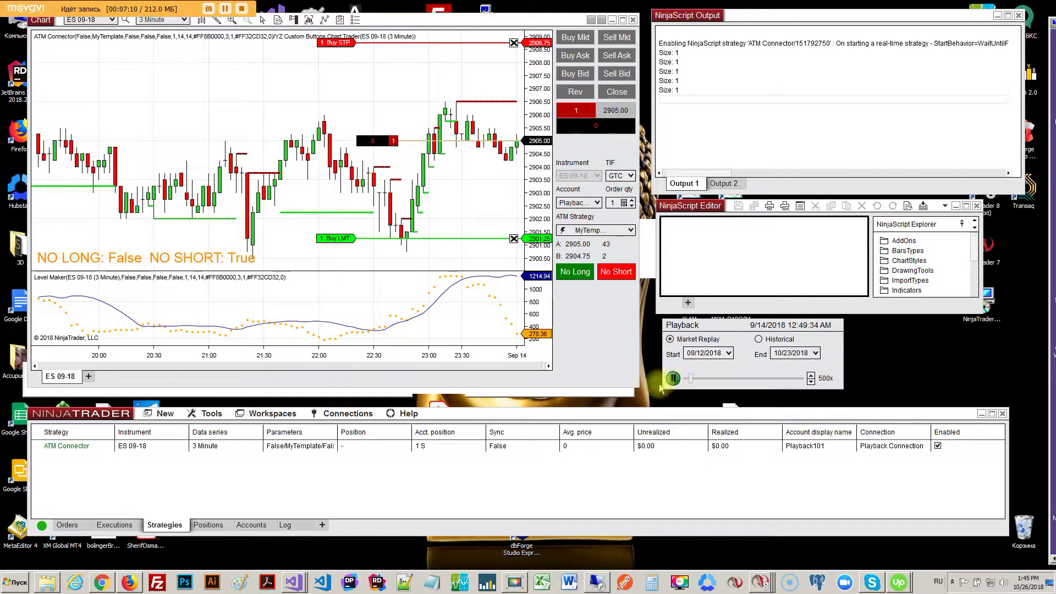
left_click_drag(251, 138, 178, 100)
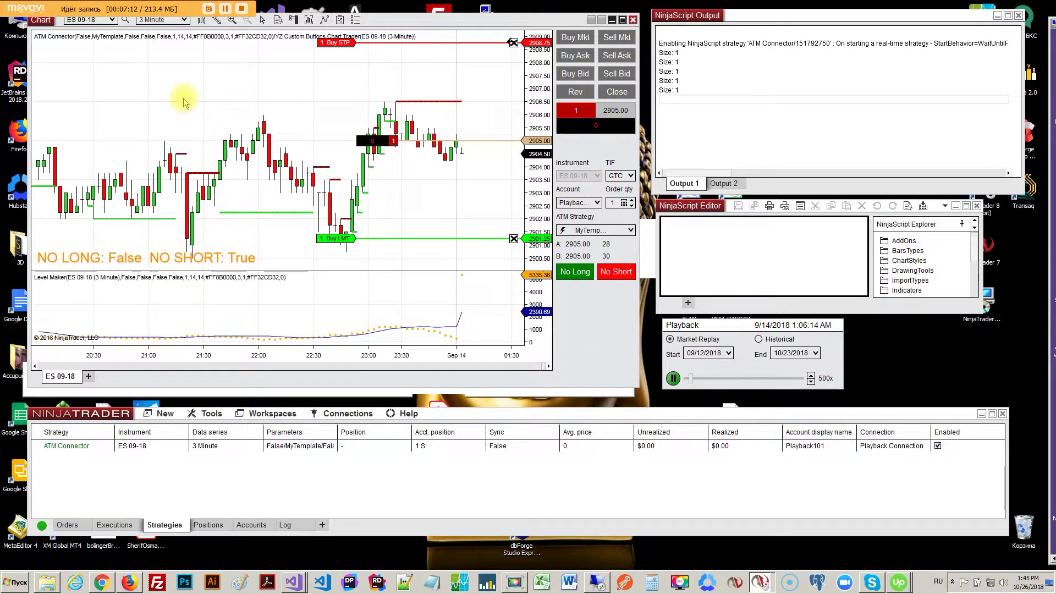
Step: Rescale the price axis, move the buy stop to 2906.25 and buy limit to 2903.50, then pause replay
left_click_drag(525, 127, 536, 173)
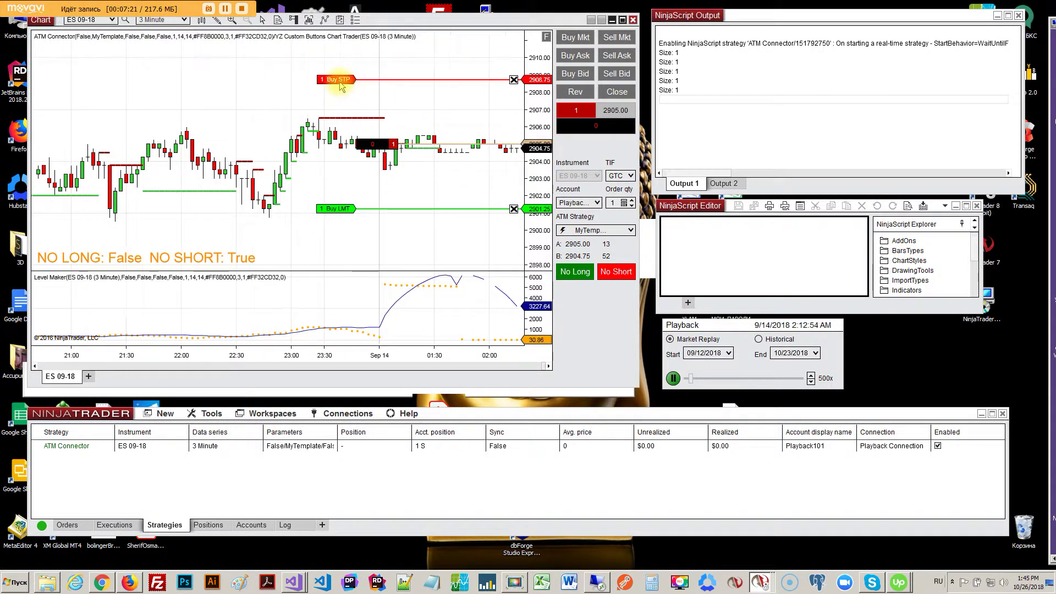
left_click_drag(337, 80, 337, 121)
left_click_drag(347, 209, 355, 173)
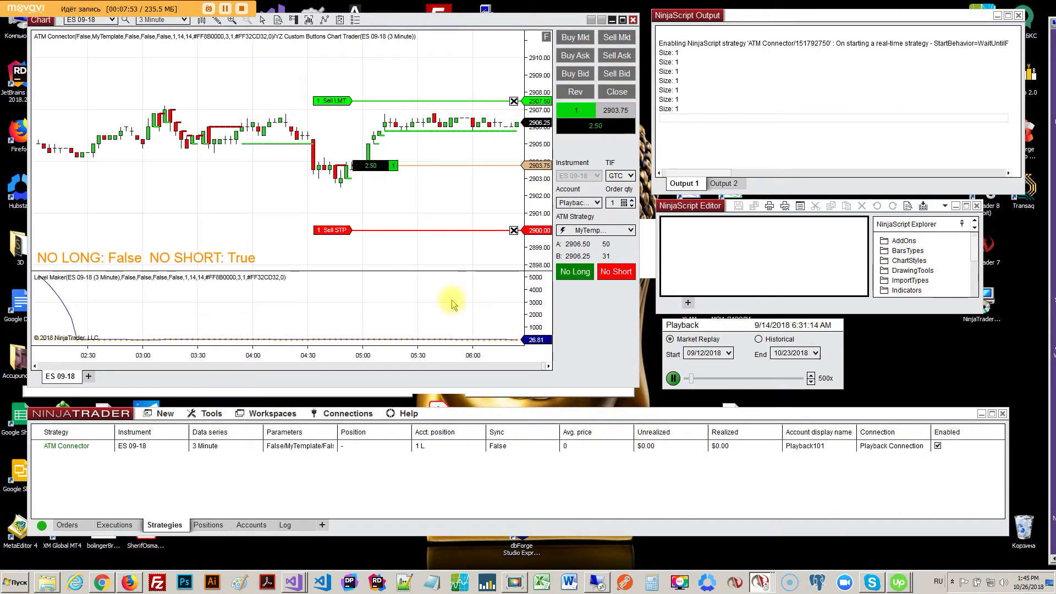
left_click(672, 378)
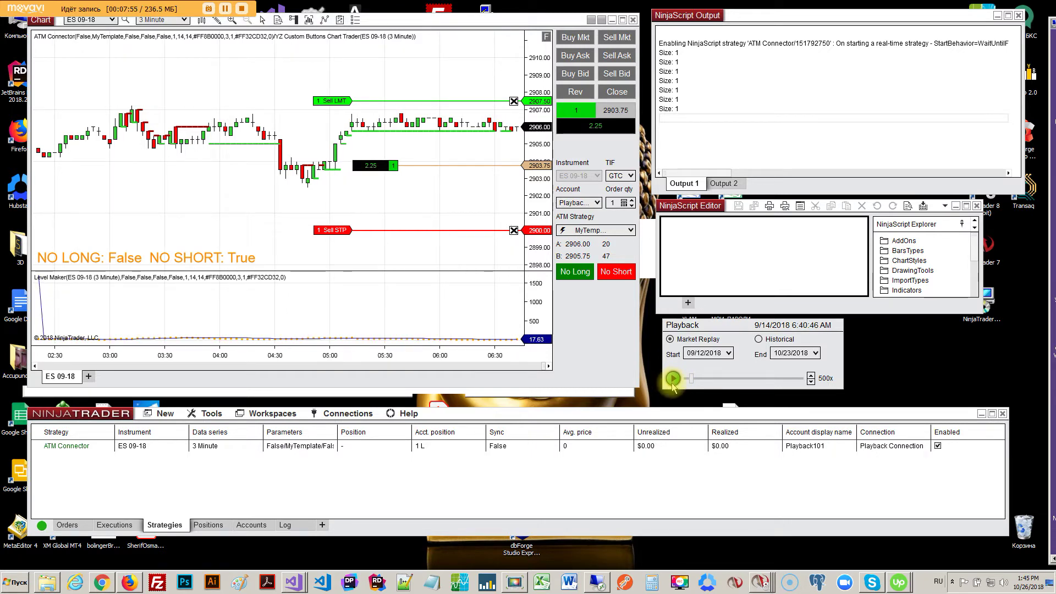